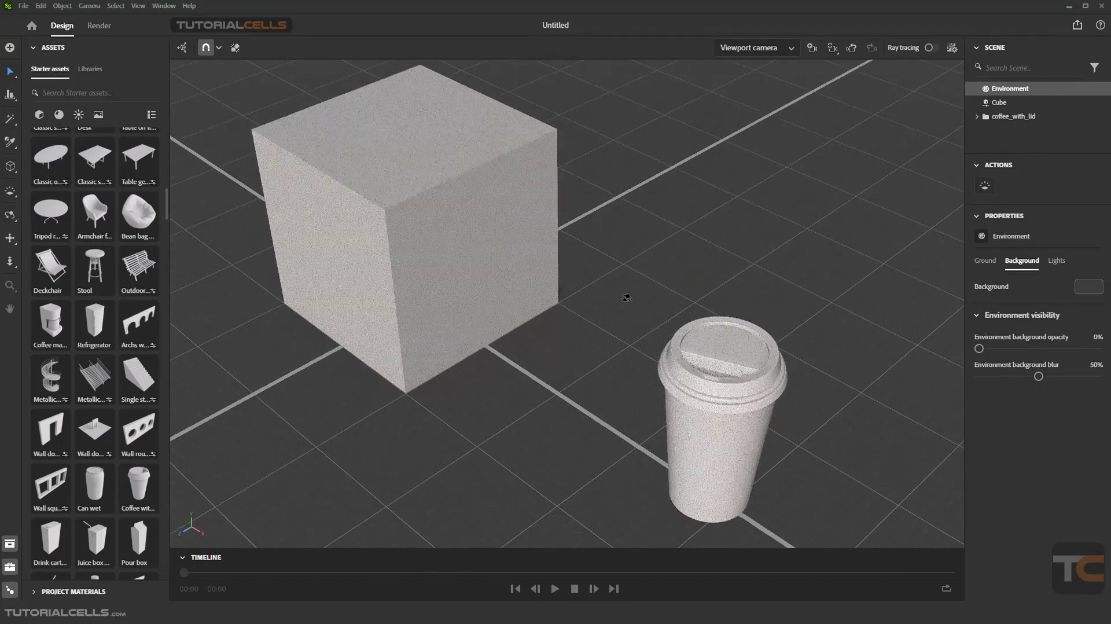
Step: Select the flat raised top face of the coffee cup's lid with the Magic Wand
scroll(772, 365, up, 5)
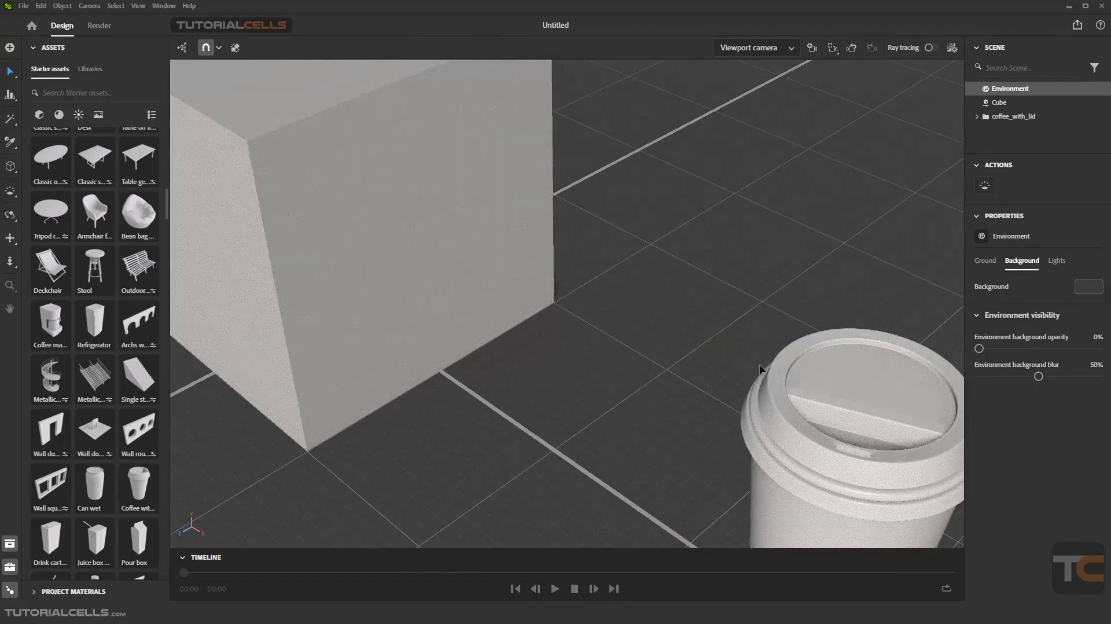
middle_drag(760, 369, 627, 232)
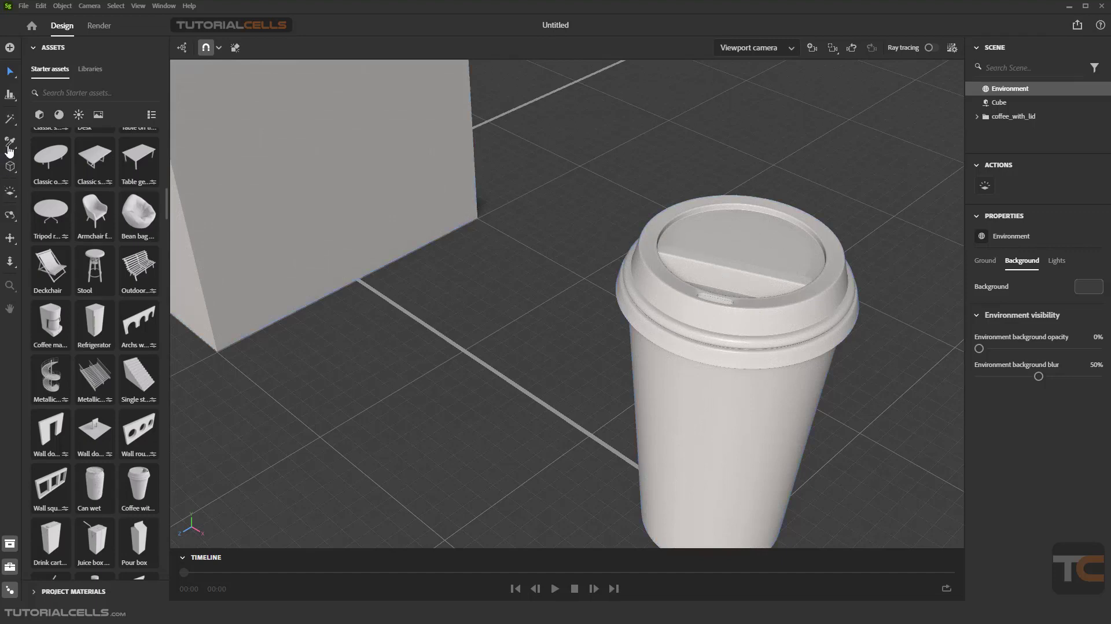
click(16, 127)
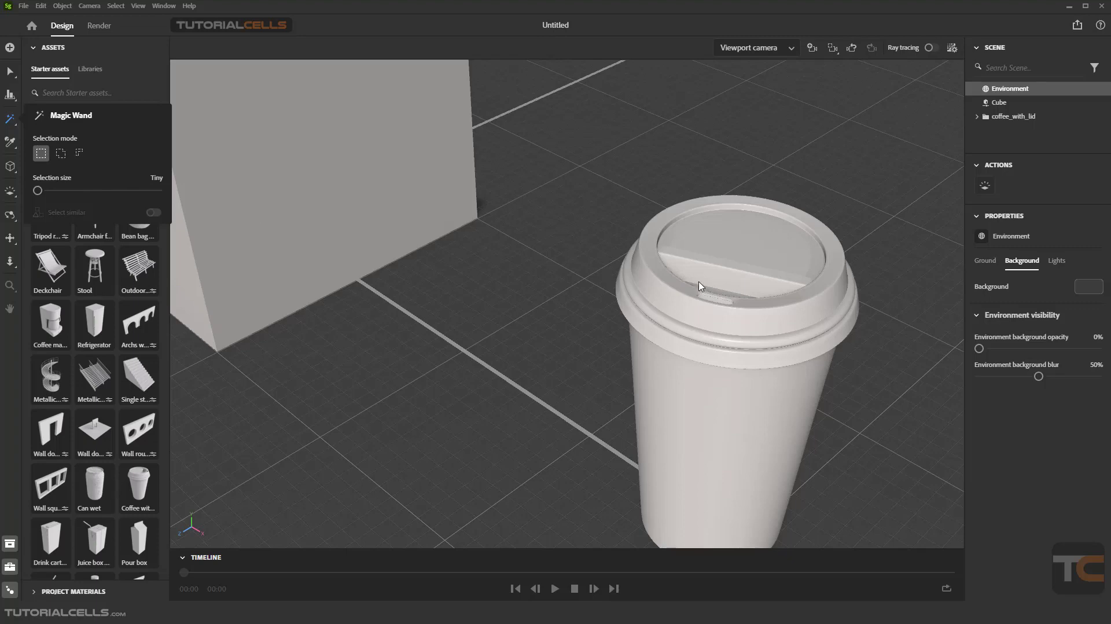
alt+drag(734, 263, 657, 228)
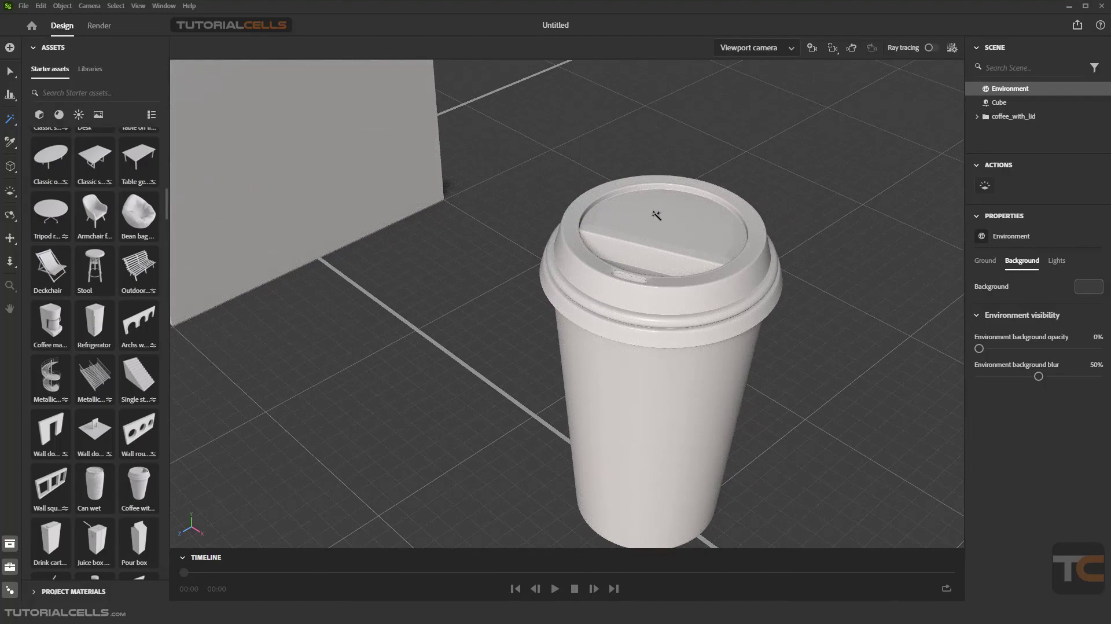
scroll(657, 215, up, 4)
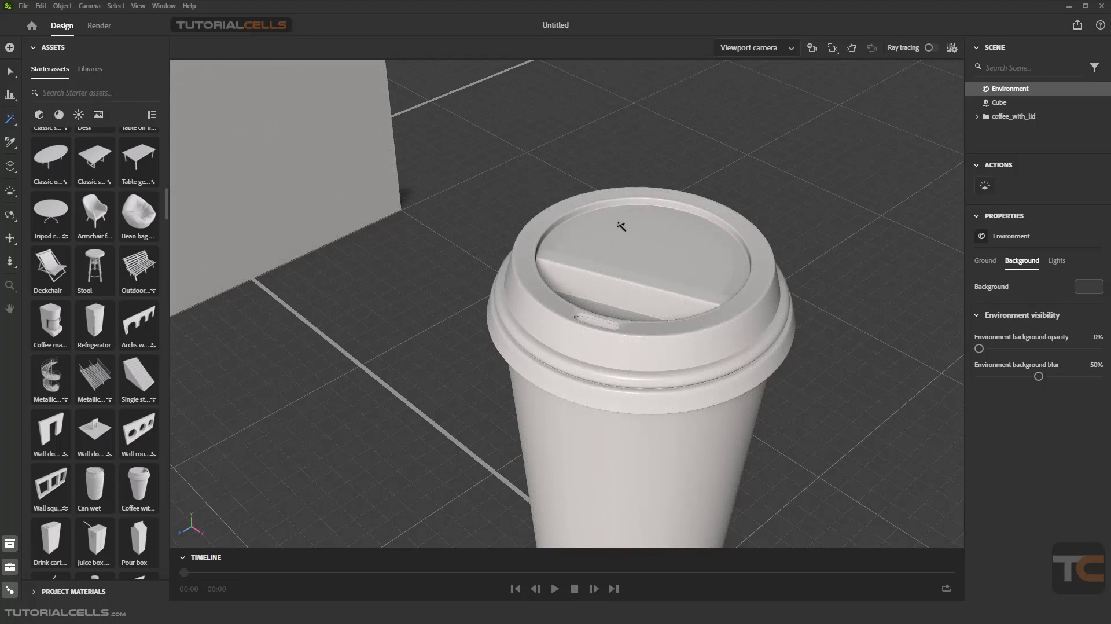
click(660, 263)
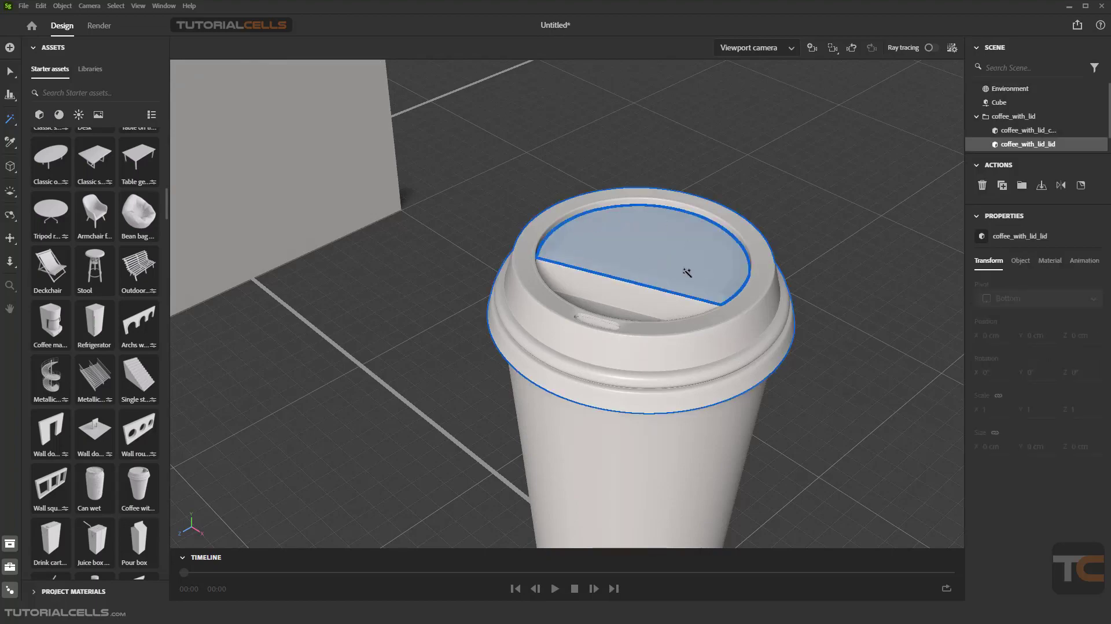
Step: Add the vertical step face and the recessed face beside the drinking hole to the lid selection
mouse_move(686, 271)
alt+mouse_down()
mouse_move(417, 154)
mouse_move(509, 141)
mouse_move(671, 327)
mouse_move(684, 278)
alt+mouse_up()
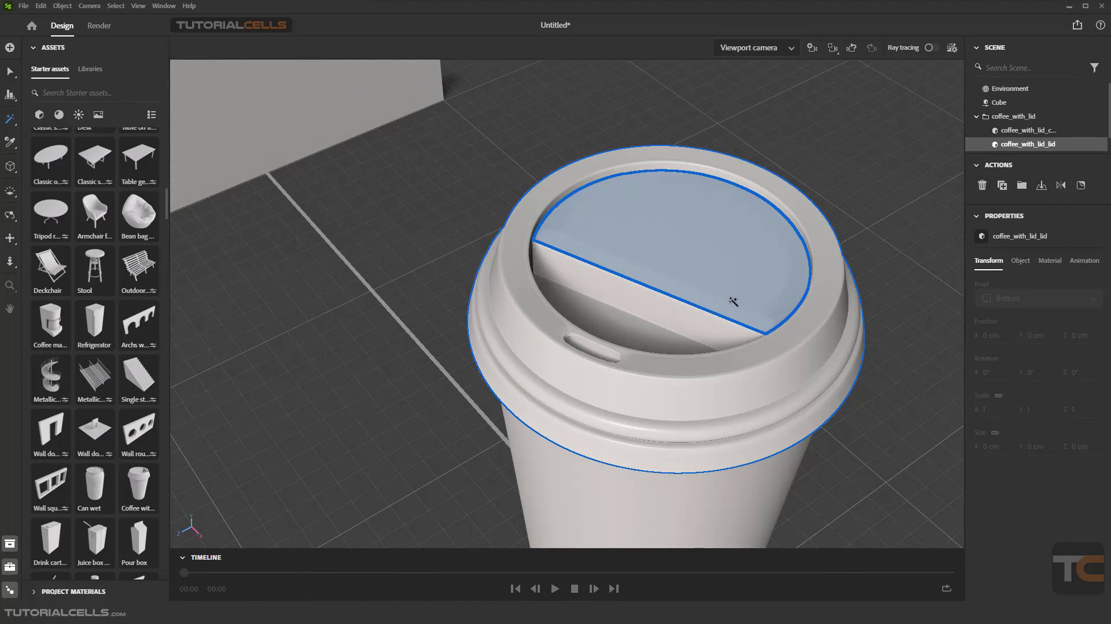
shift+click(663, 309)
shift+click(642, 327)
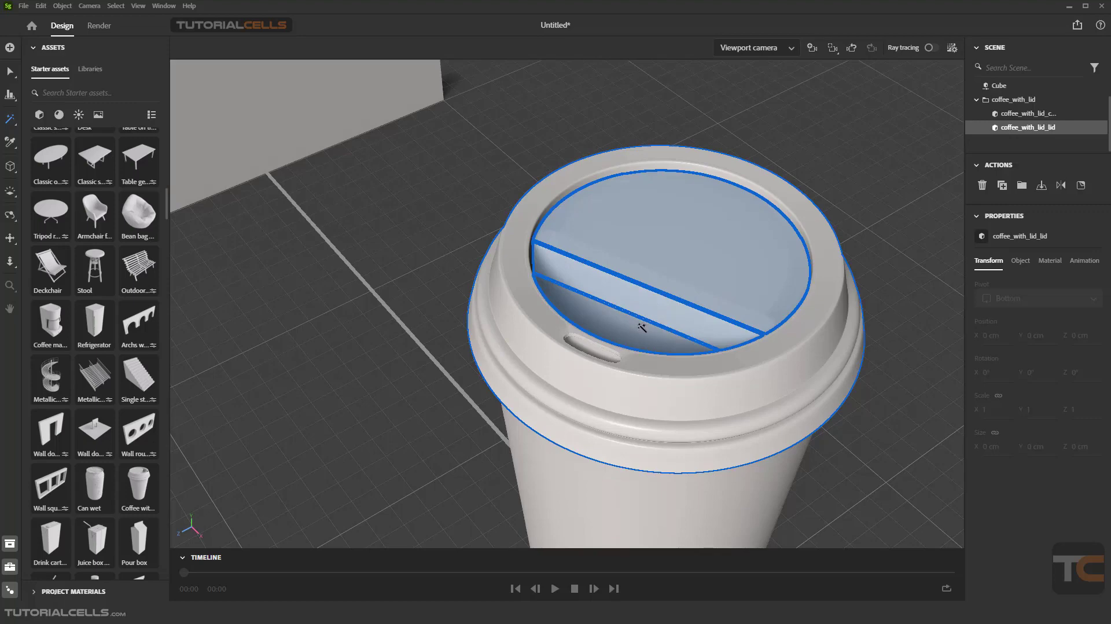
Step: Try selecting the lid's inner faces individually, and reselect the raised top, step and recessed faces together
click(641, 328)
click(651, 296)
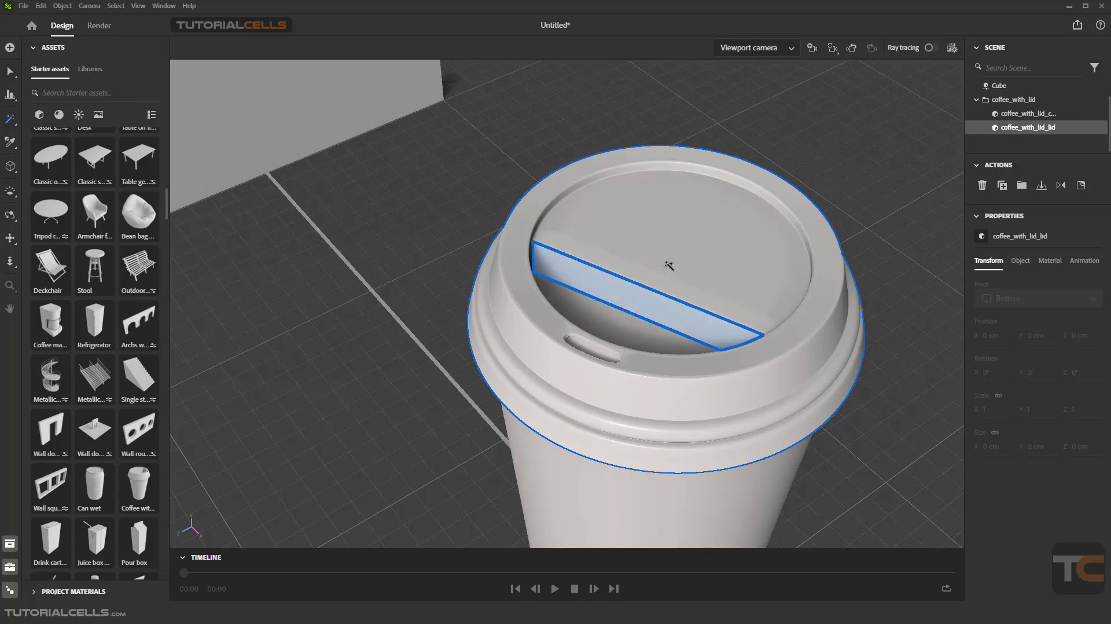
click(669, 265)
shift+click(648, 301)
shift+click(631, 333)
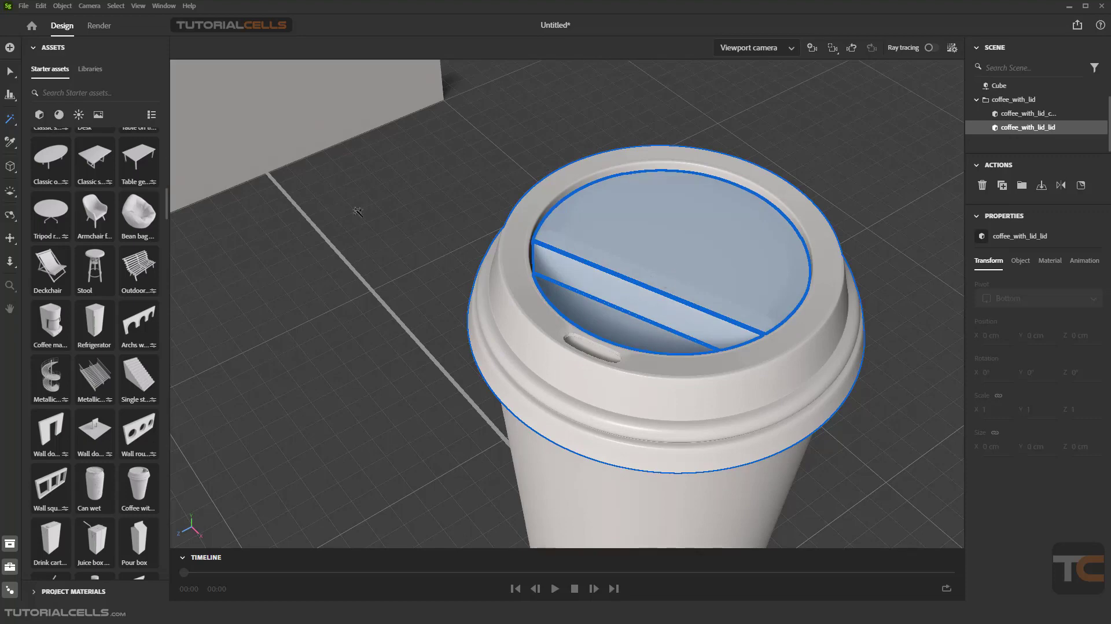
Step: Set the Magic Wand to subtract mode and remove the recessed face from the lid selection
click(10, 119)
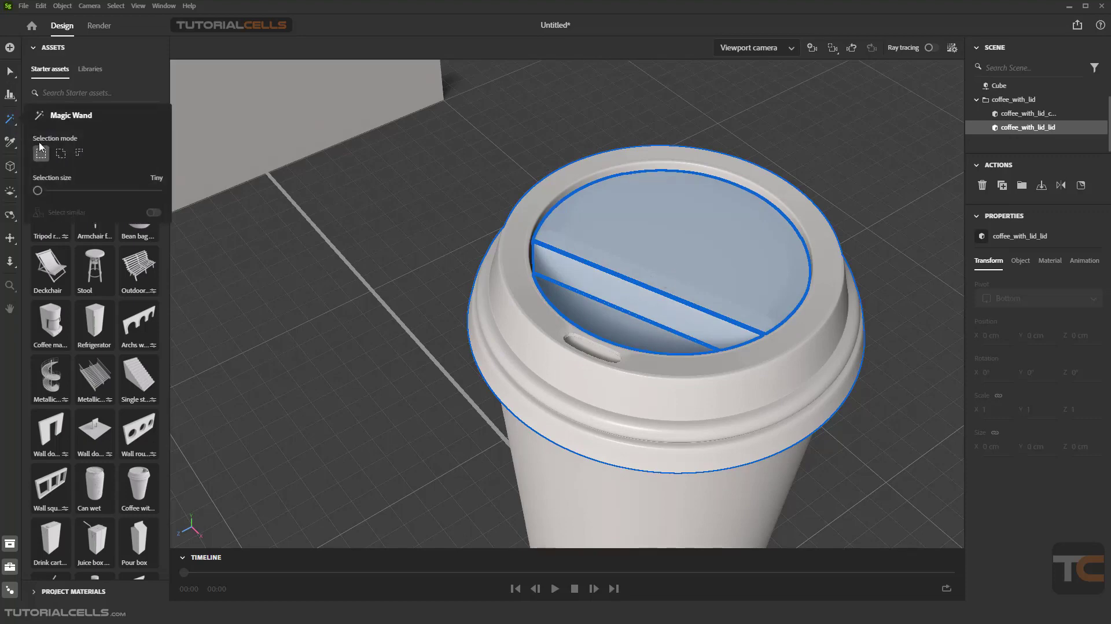
click(78, 154)
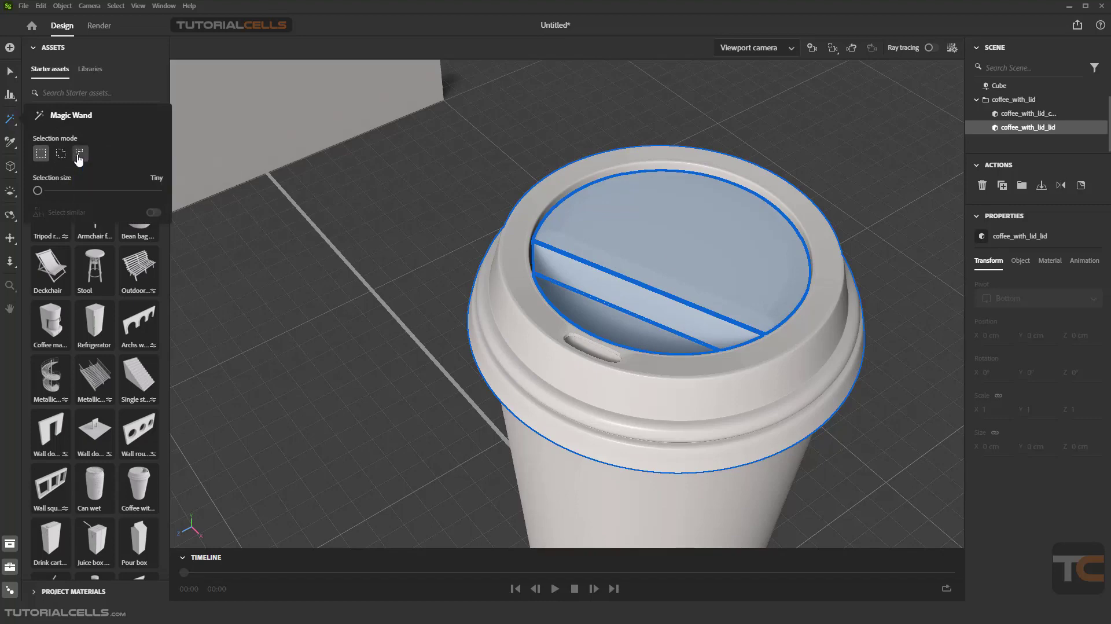
click(631, 332)
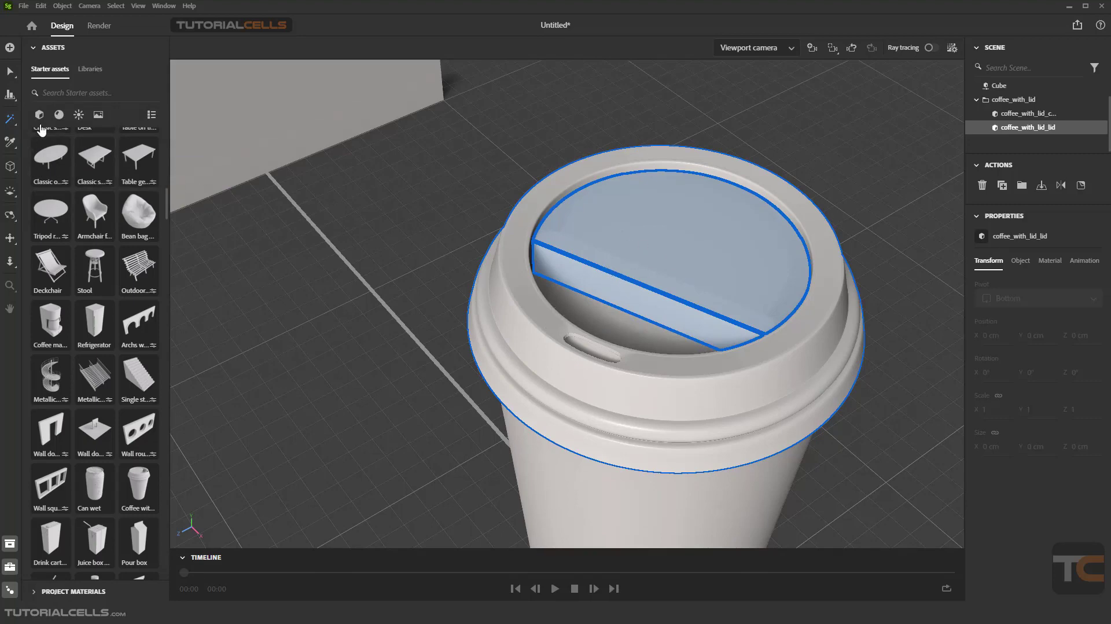
Step: Apply the Car paint material to the selected lid faces and deselect everything
click(59, 115)
mouse_move(93, 157)
mouse_down()
mouse_move(399, 252)
mouse_move(668, 244)
mouse_move(596, 234)
mouse_move(668, 264)
mouse_up()
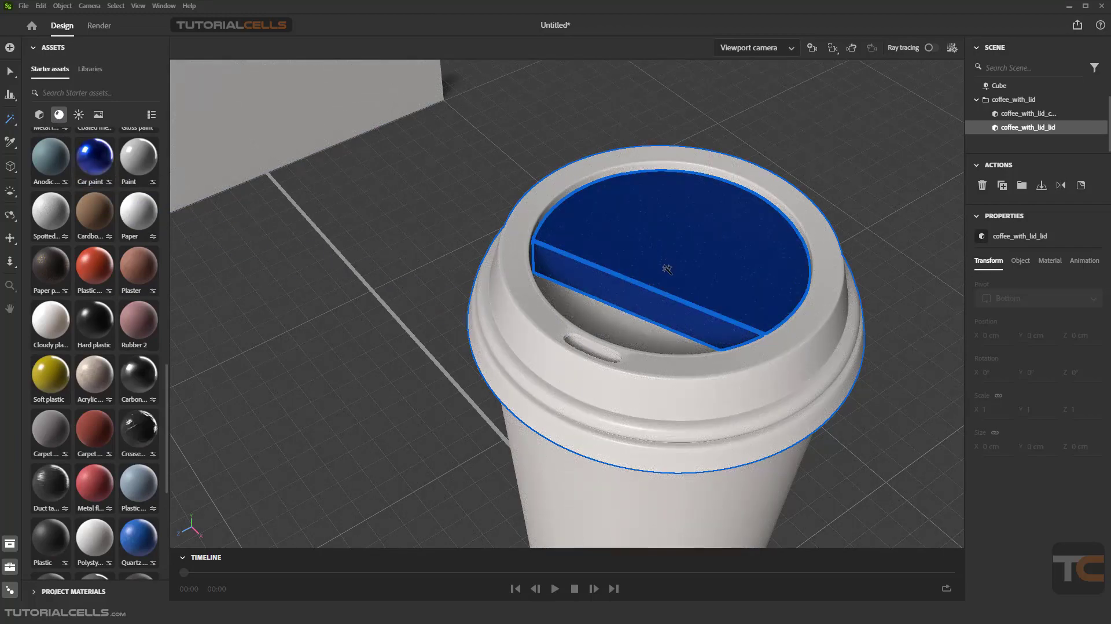
click(10, 71)
click(358, 246)
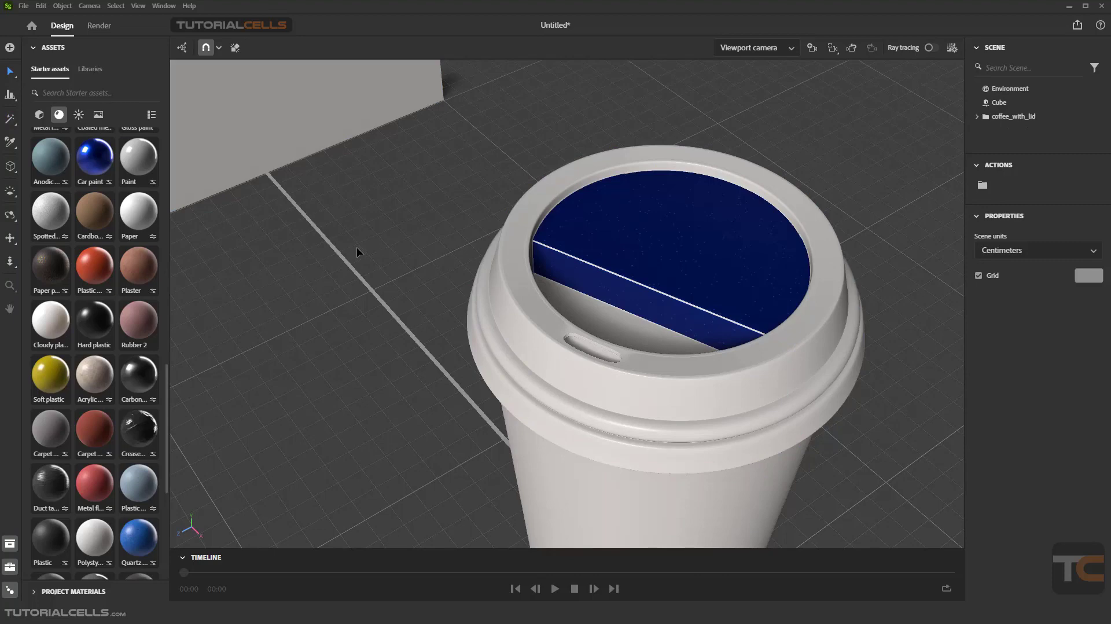
Step: Apply the Soft plastic material to the rest of the lid and to its blue top faces
drag(51, 373, 547, 342)
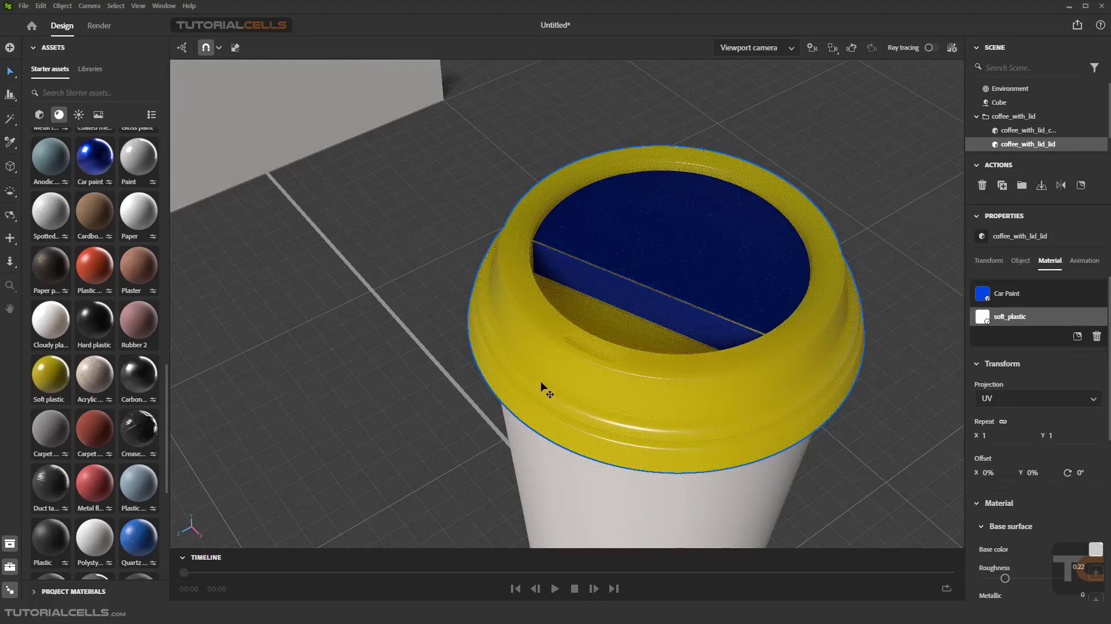
drag(48, 376, 613, 234)
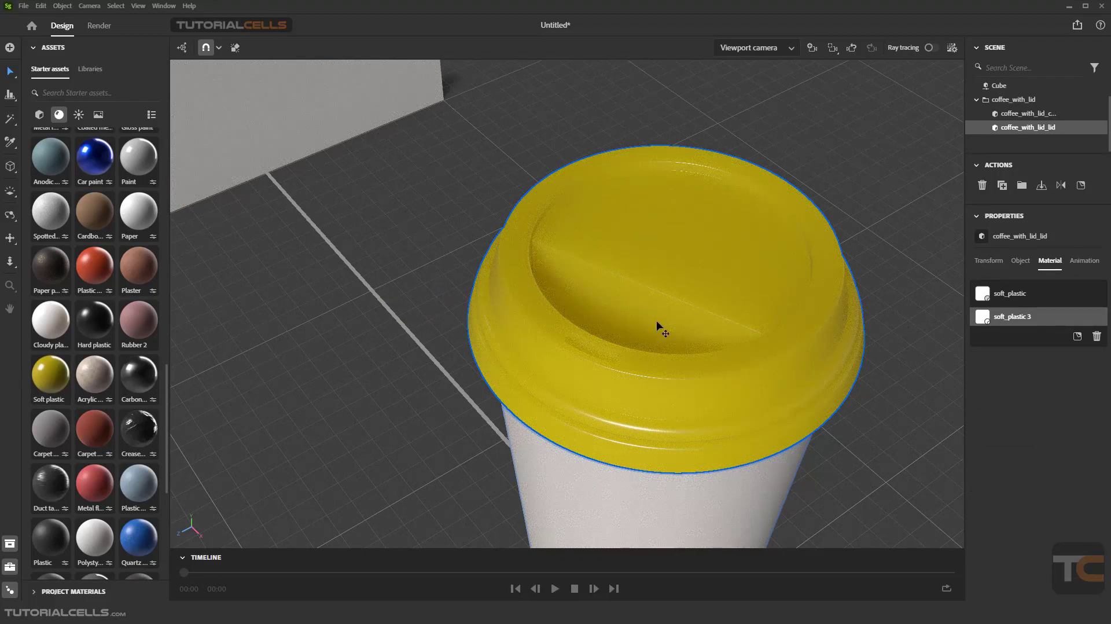
mouse_move(657, 320)
alt+mouse_down()
mouse_move(623, 268)
mouse_move(675, 303)
mouse_move(662, 303)
alt+mouse_up()
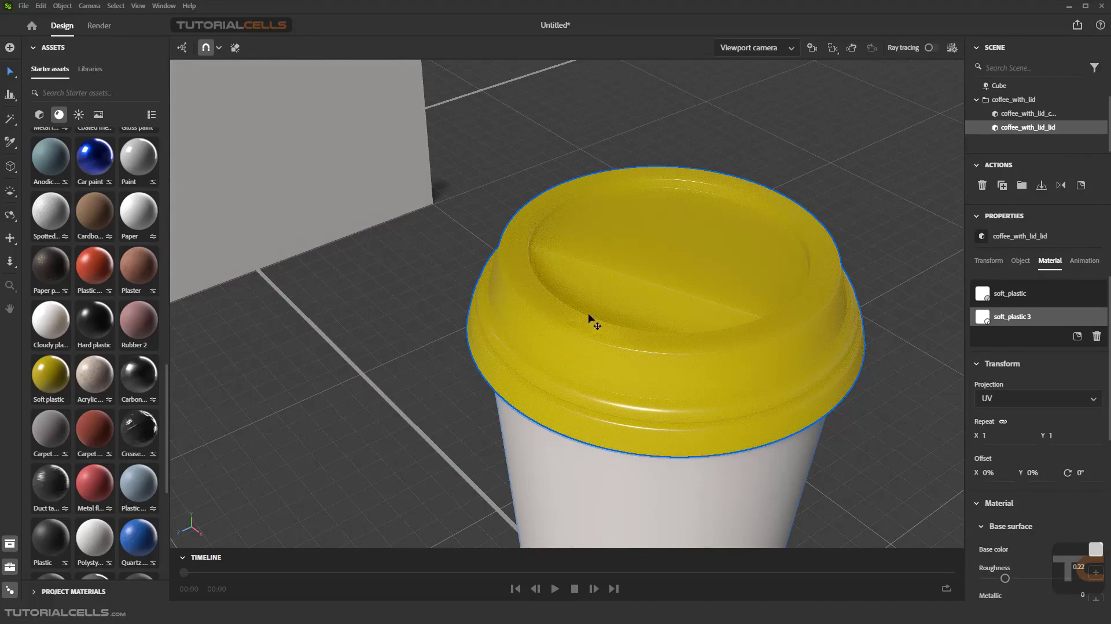
mouse_move(591, 317)
alt+mouse_down()
mouse_move(590, 249)
mouse_move(685, 241)
mouse_move(583, 307)
alt+mouse_up()
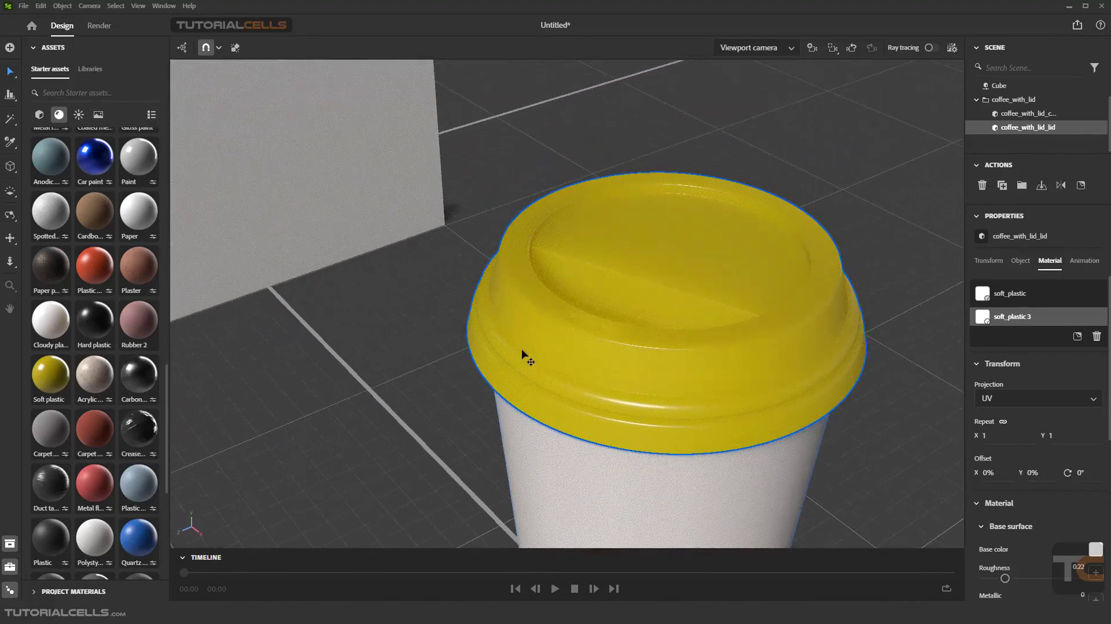
scroll(1009, 457, down, 5)
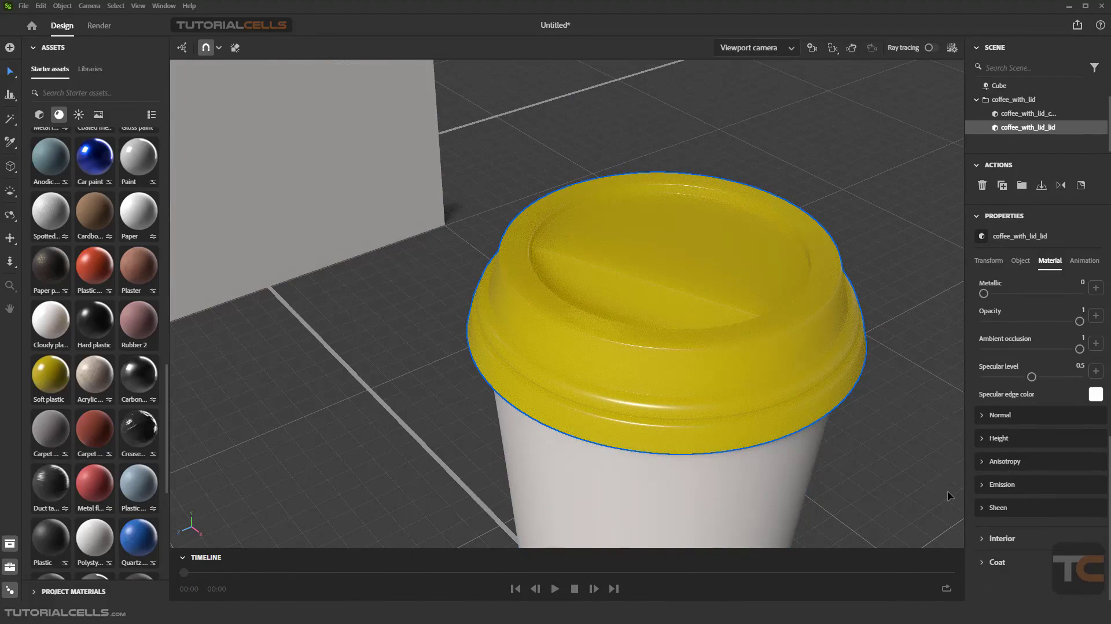
scroll(739, 328, up, 3)
scroll(703, 305, down, 4)
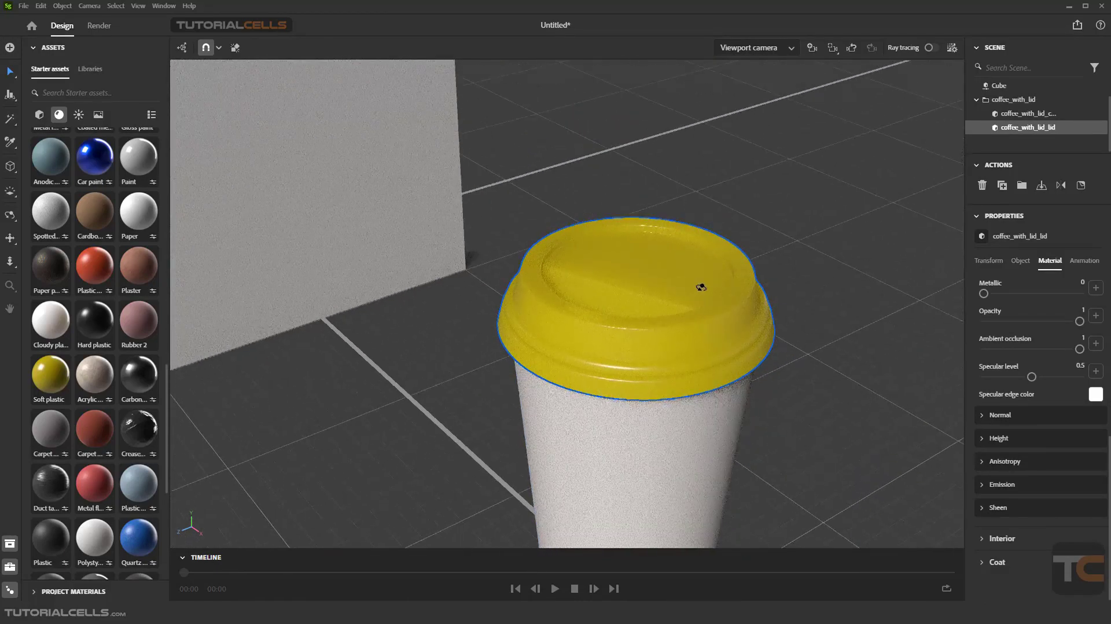
Step: Try the Magic Wand's selection size and Select similar settings, returning the size to Tiny
click(14, 124)
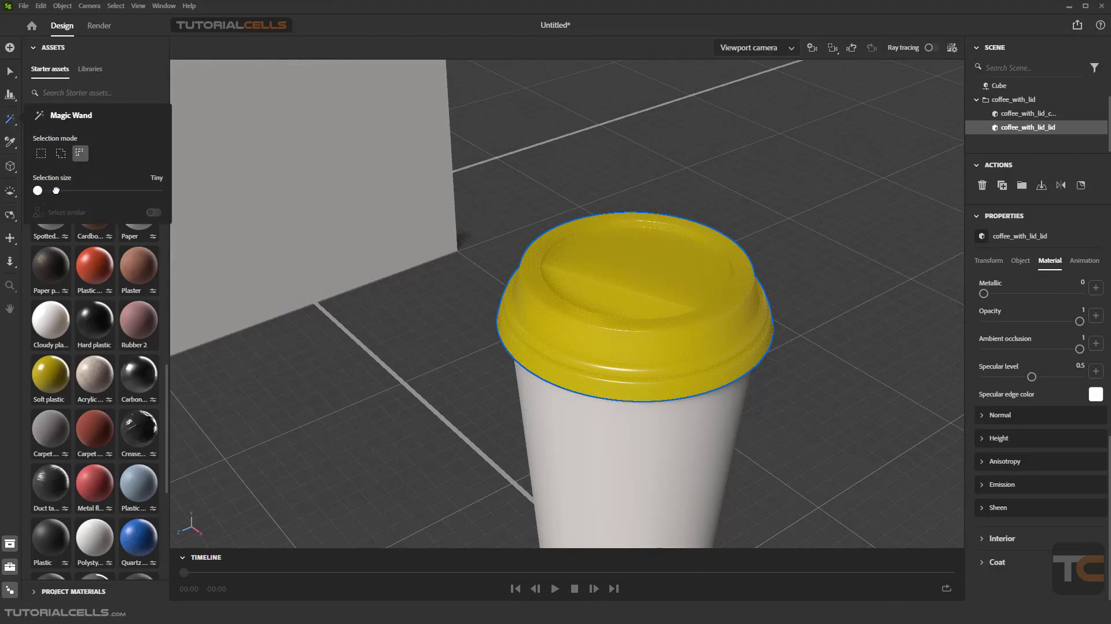
drag(56, 191, 158, 190)
click(153, 213)
drag(158, 190, 35, 191)
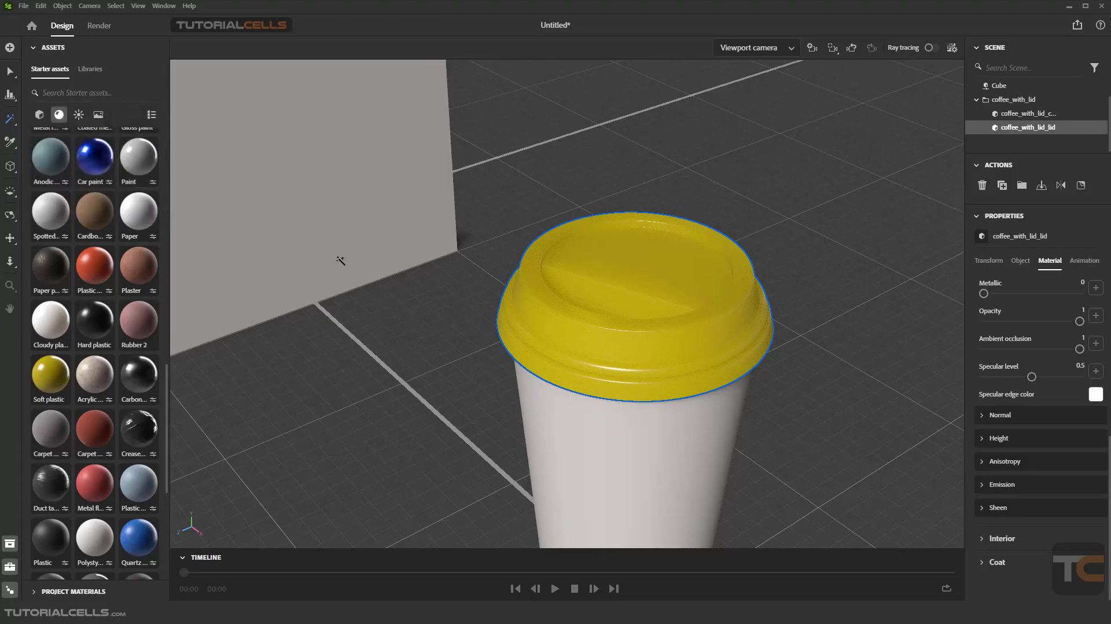
Step: Switch the Magic Wand from subtract to new-selection mode and select the cube's top face
scroll(340, 261, down, 5)
scroll(376, 215, up, 3)
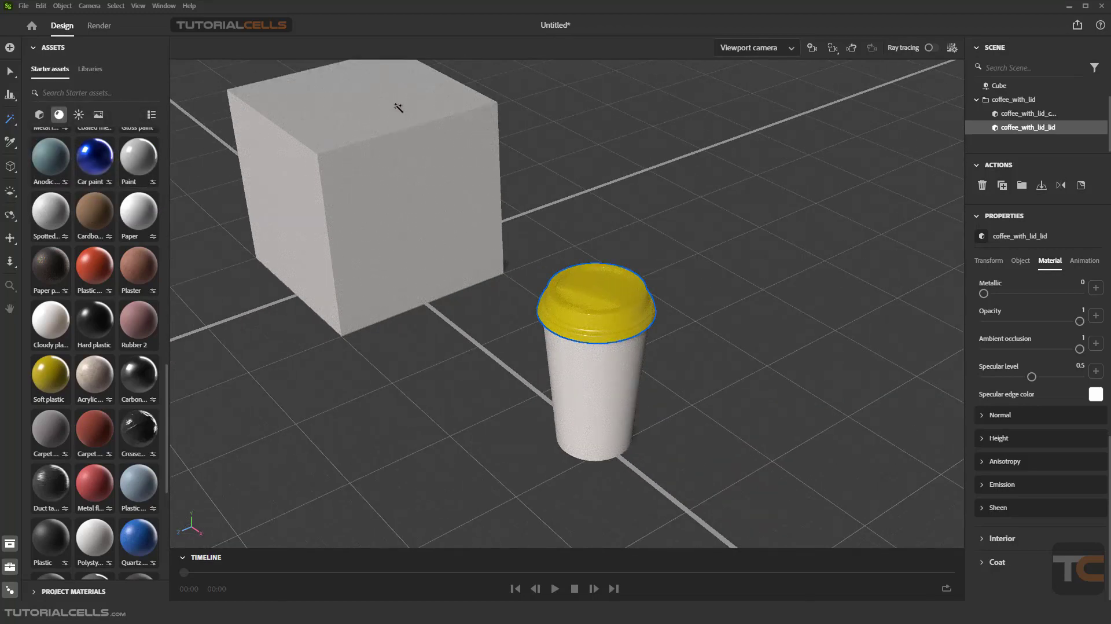
click(399, 107)
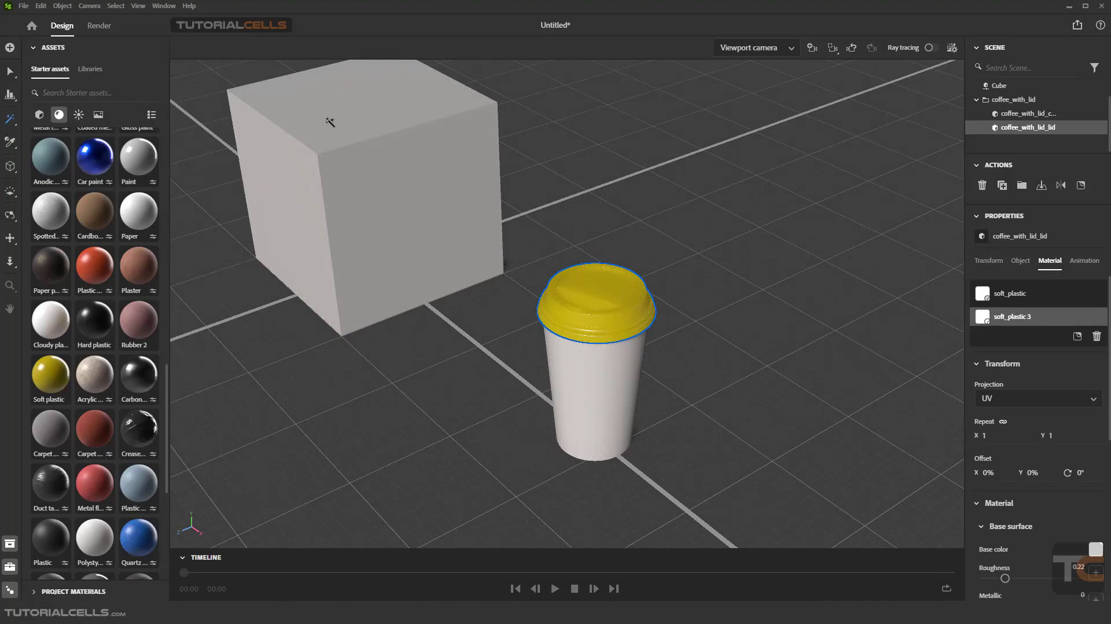
scroll(361, 166, up, 4)
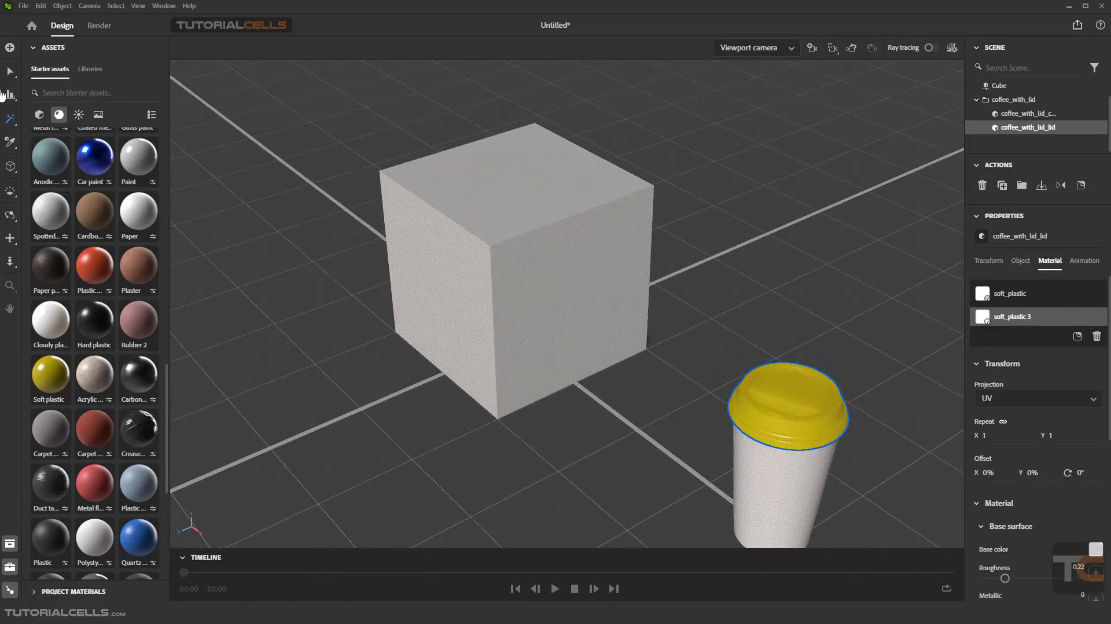
click(12, 121)
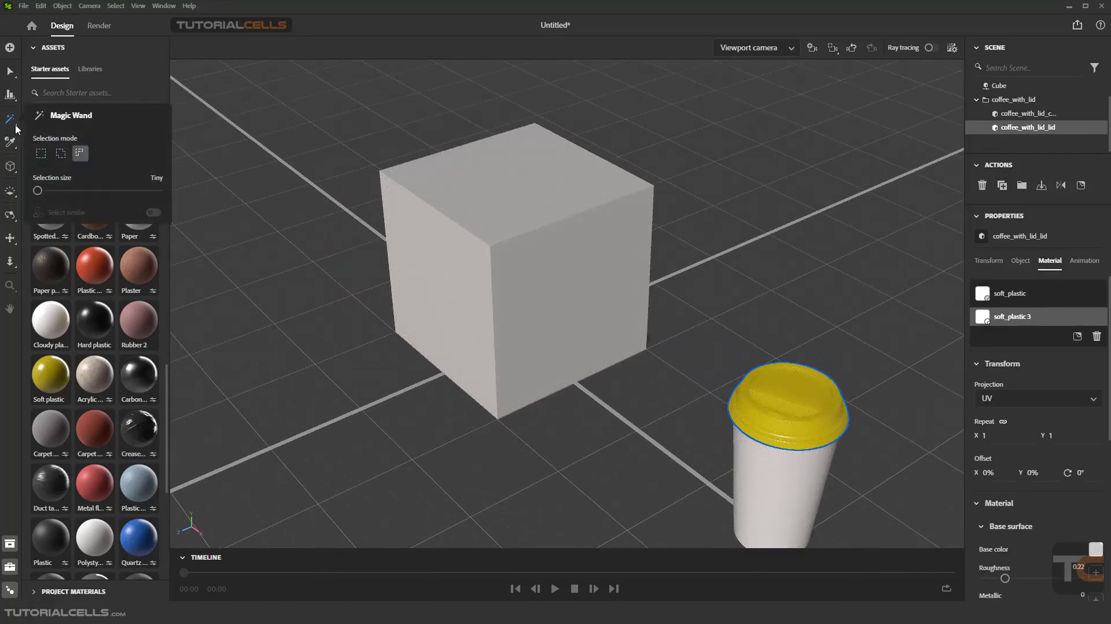
click(40, 157)
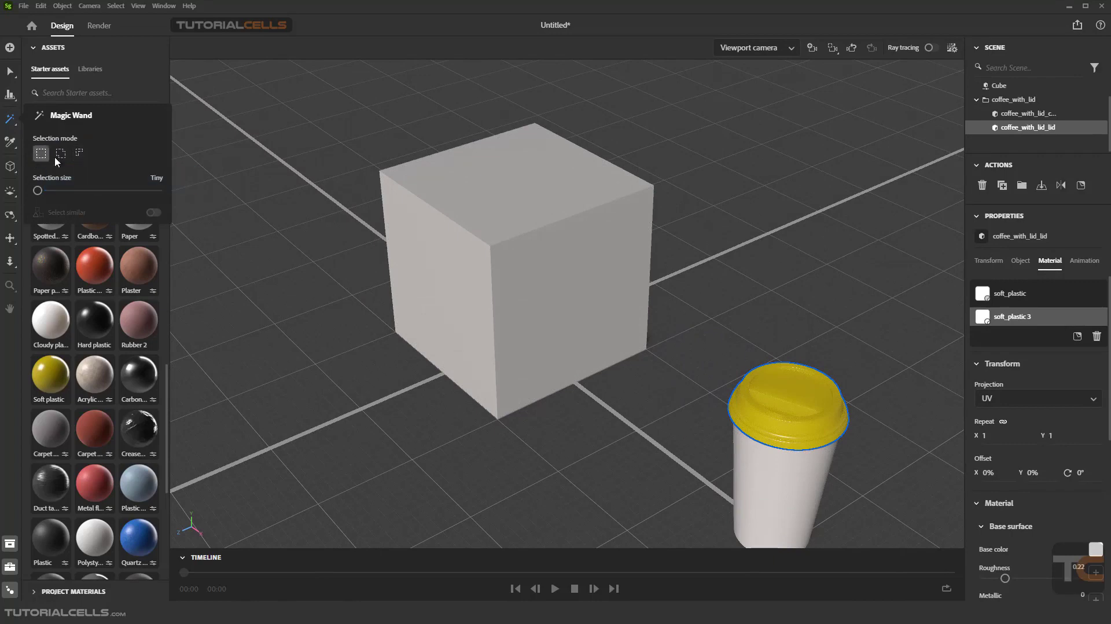
click(498, 207)
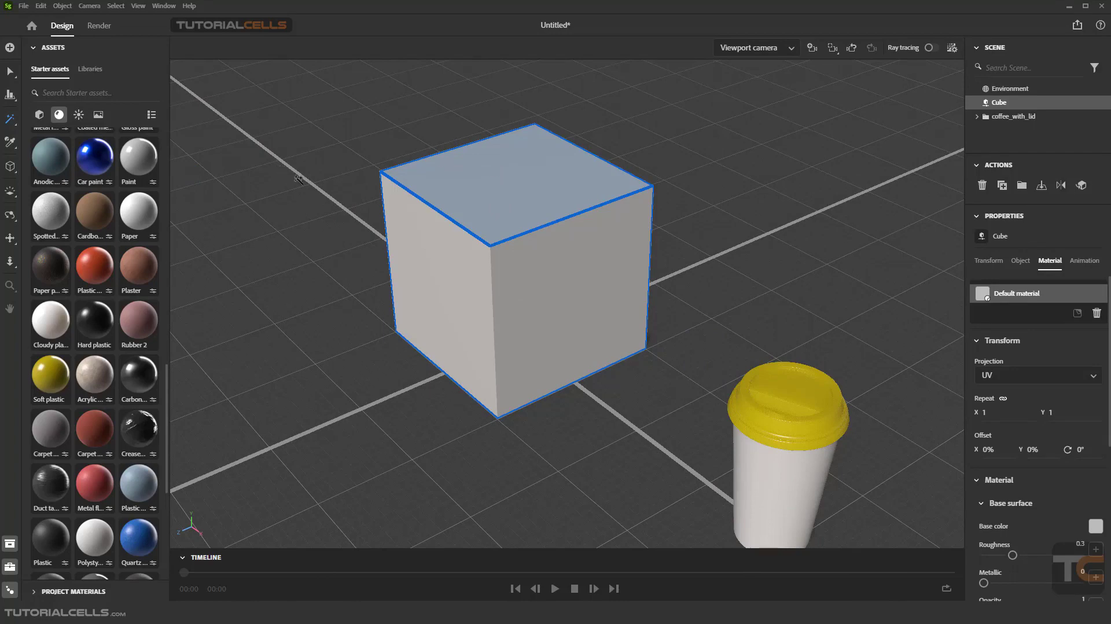
right_drag(515, 303, 272, 142)
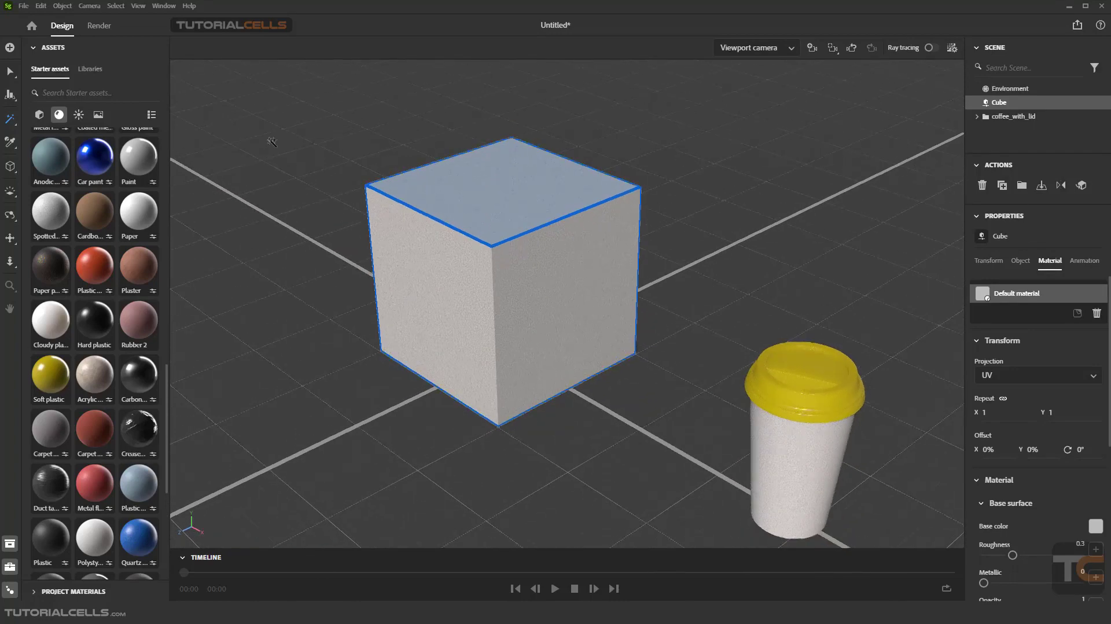
Step: Return to the Select tool and clear the selection in the scene
click(9, 71)
click(297, 154)
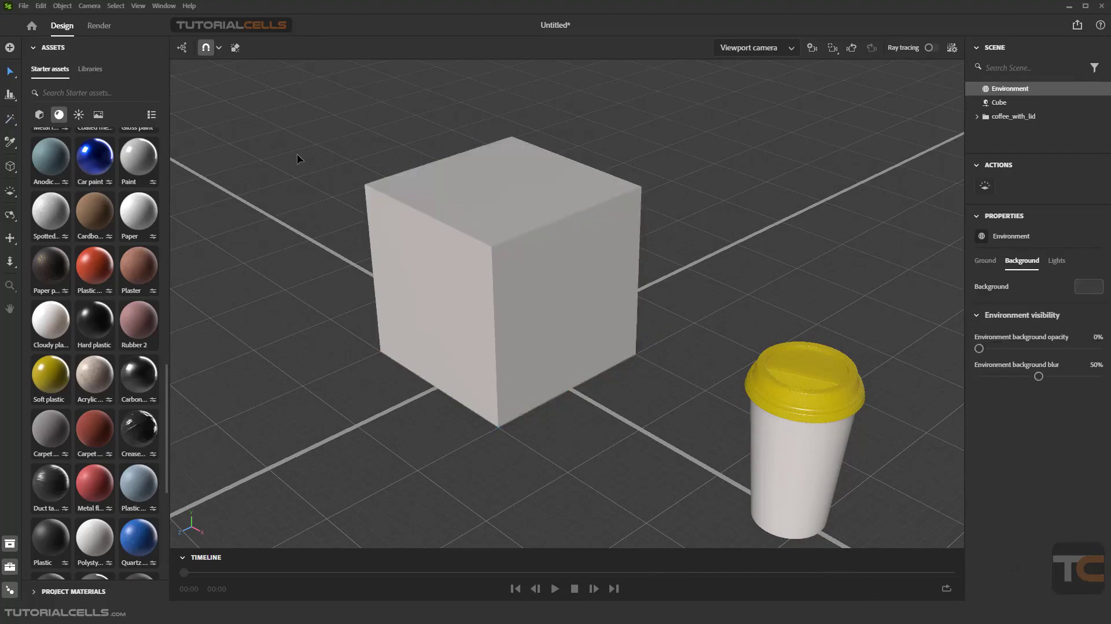
click(298, 133)
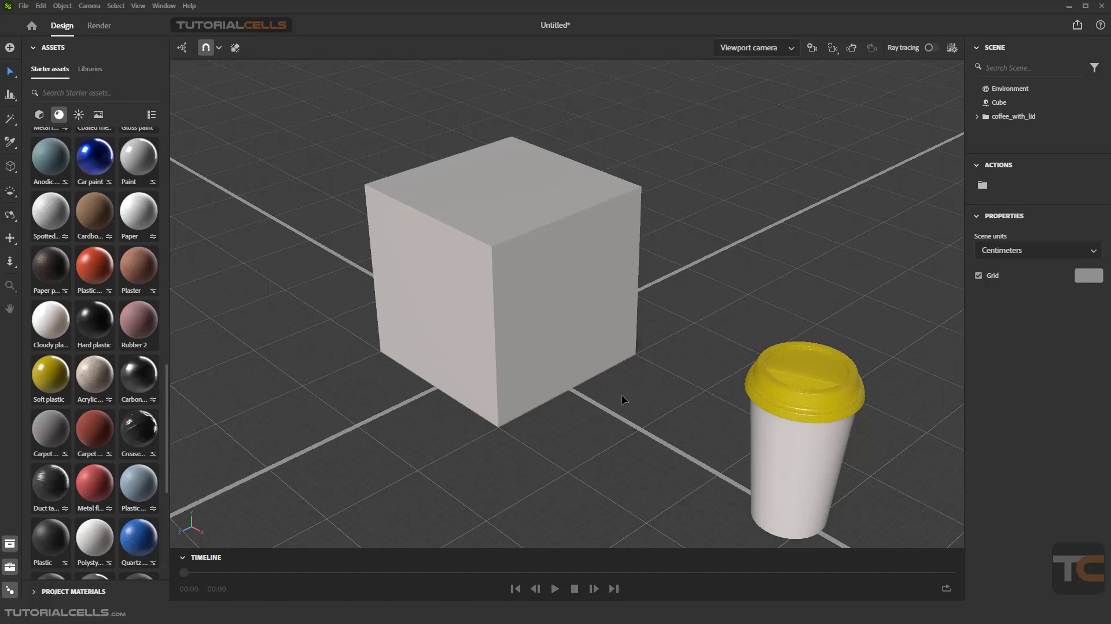
middle_drag(622, 399, 630, 392)
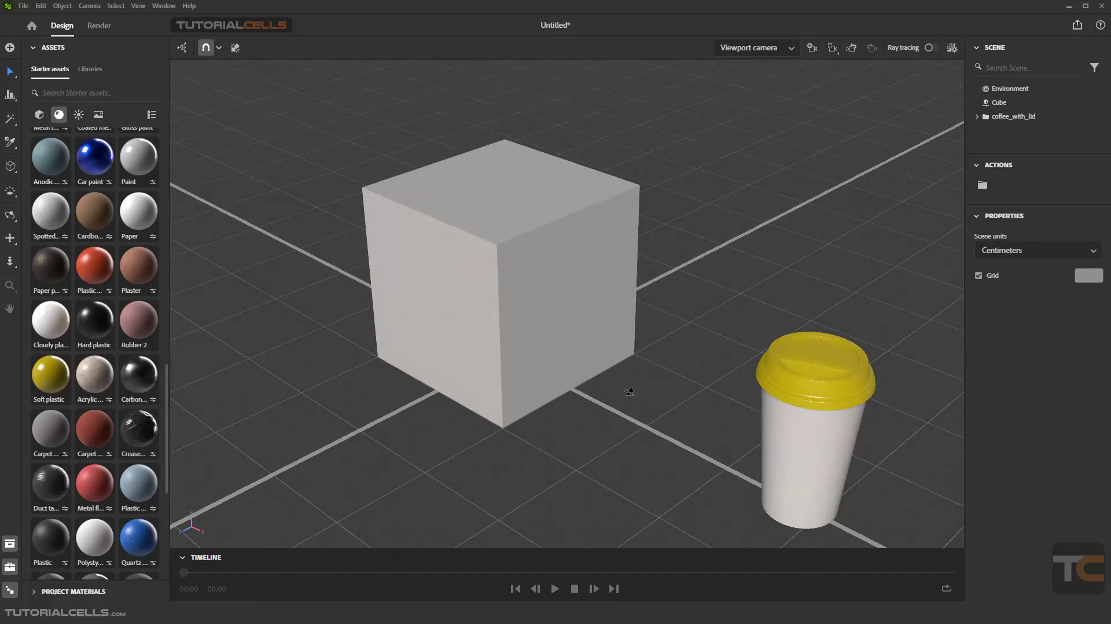
Step: Activate the Sampler tool and apply the Volga blue granite starter material to the cube
click(18, 150)
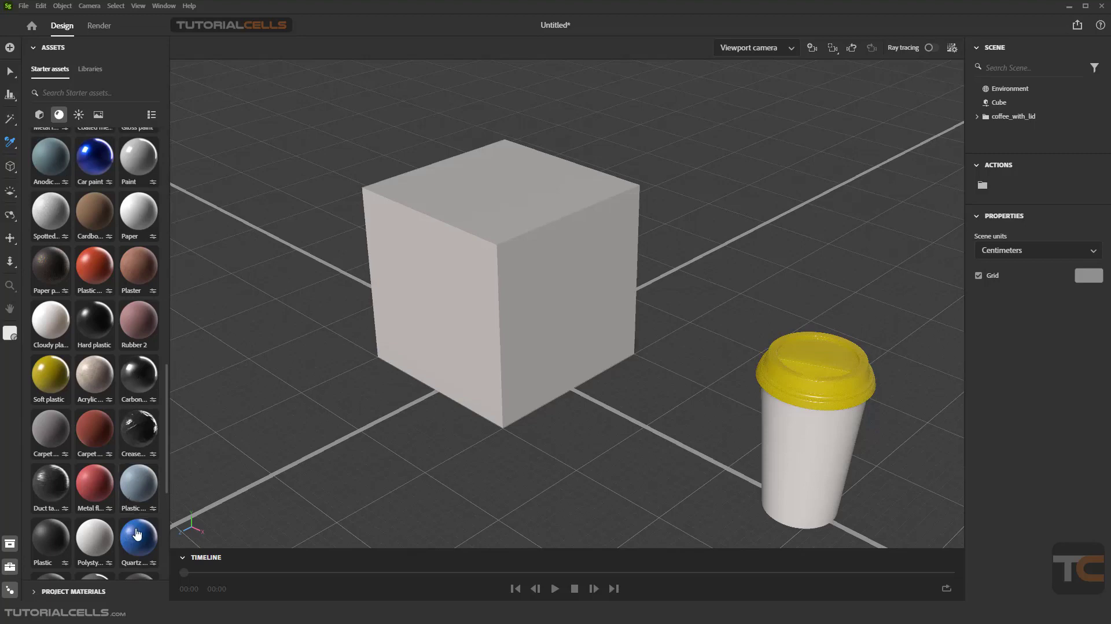
scroll(108, 399, down, 2)
scroll(109, 399, down, 2)
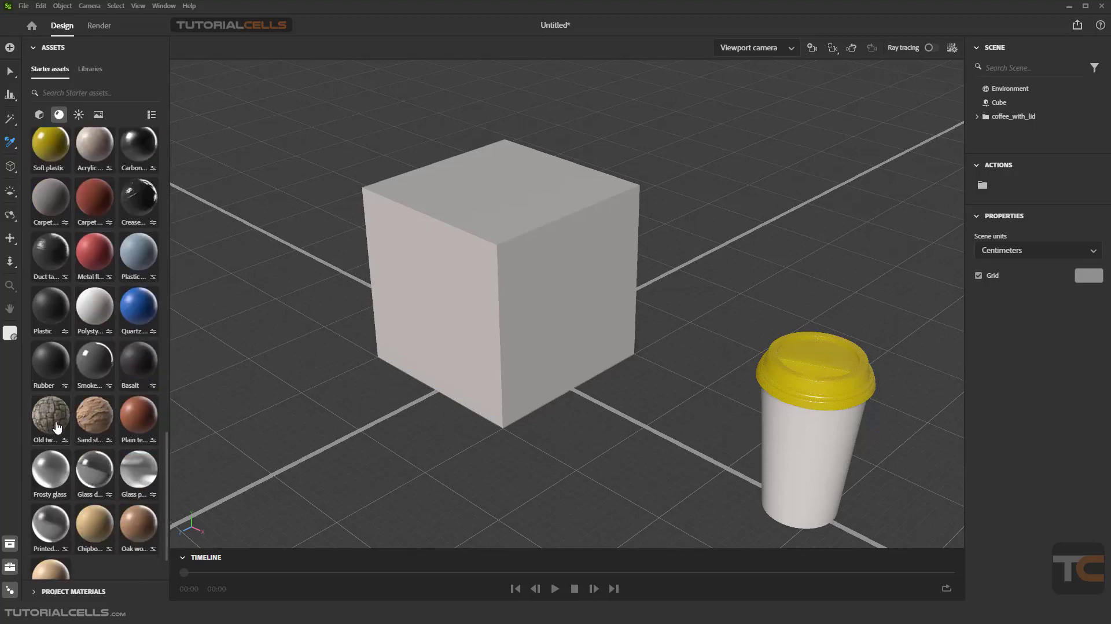
scroll(91, 451, up, 5)
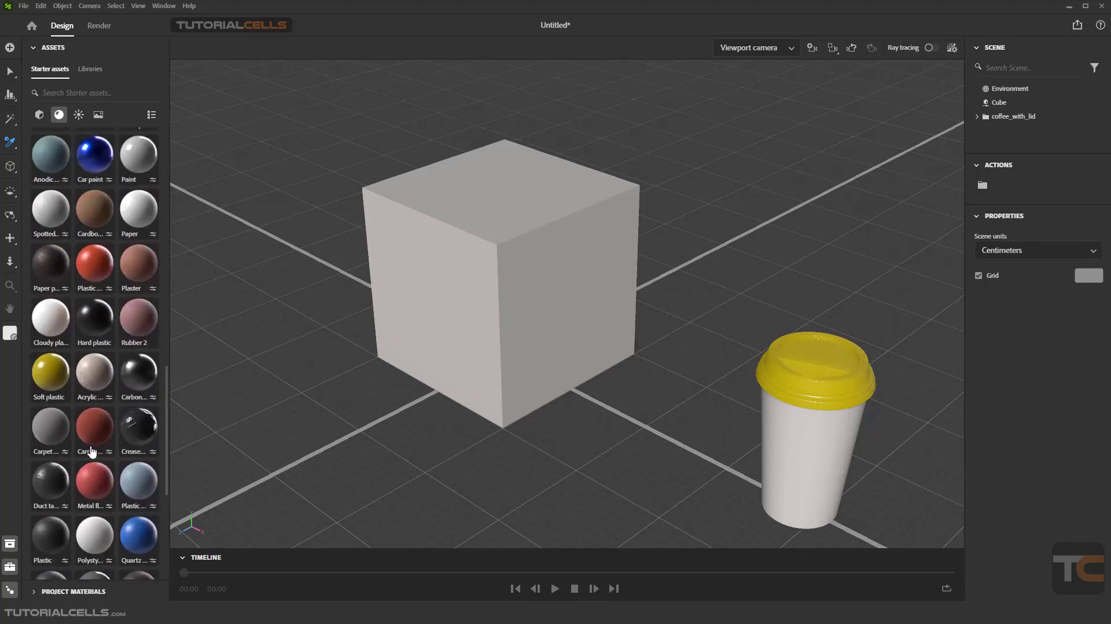
scroll(91, 451, up, 5)
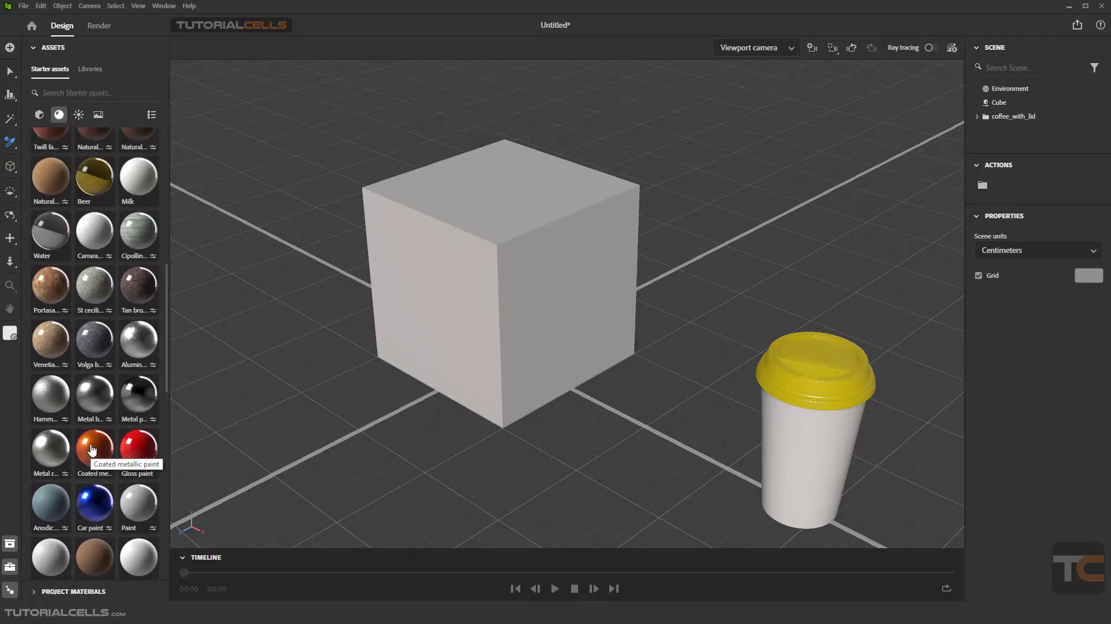
drag(95, 354, 583, 234)
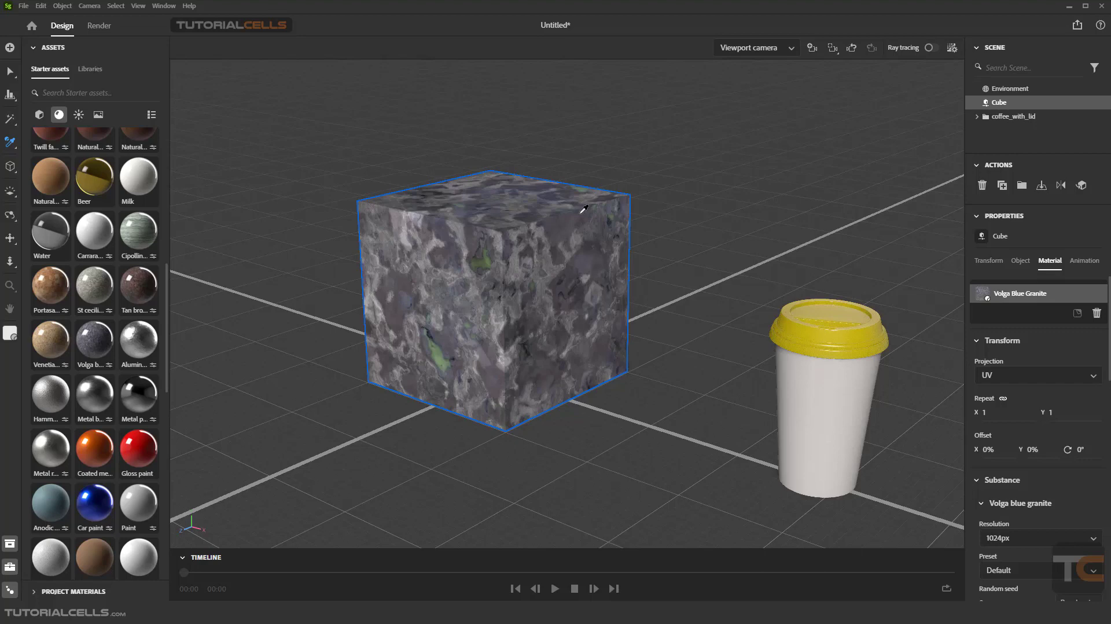
Step: Sample the cube's granite material, apply it to the cup body in the Sampler's Apply mode, and deselect the cup with the Select tool
click(13, 150)
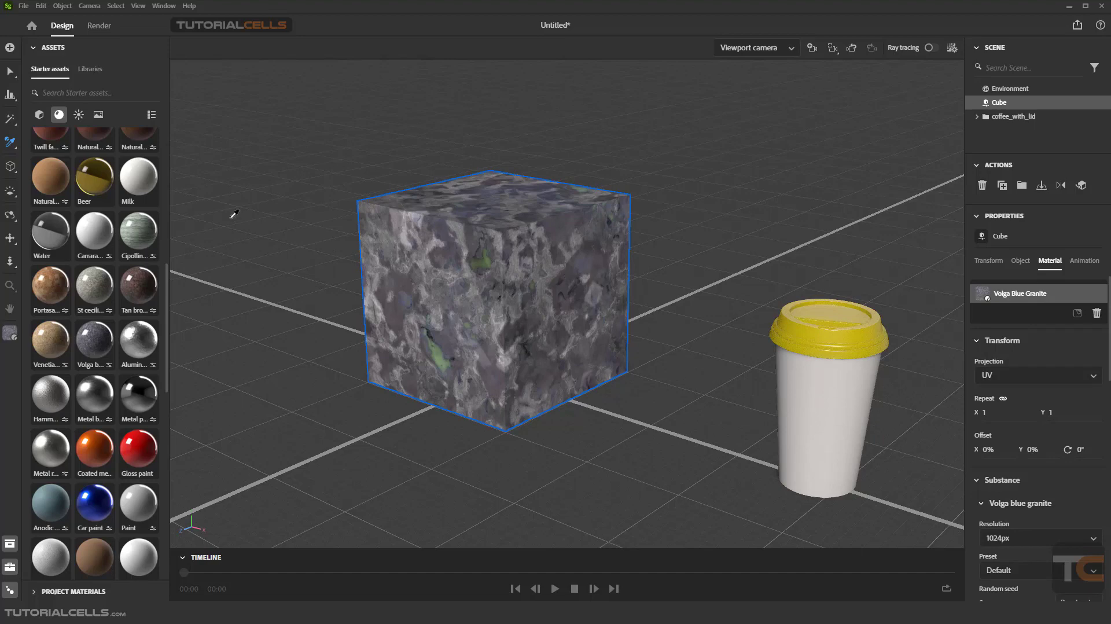
mouse_move(15, 149)
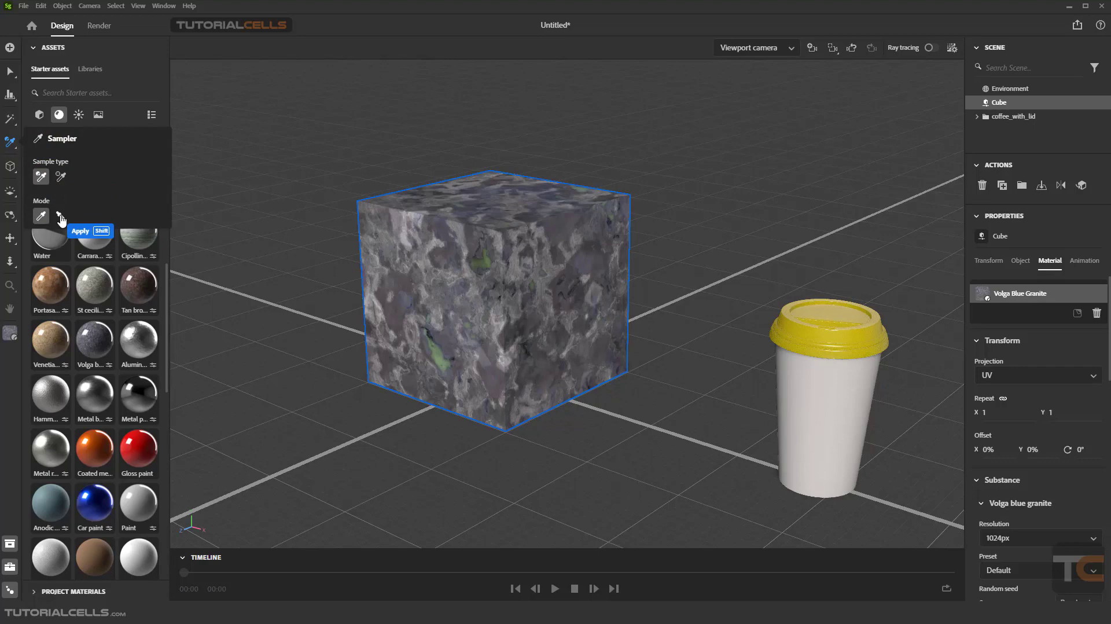
key(shift)
key(shift)
key(shift)
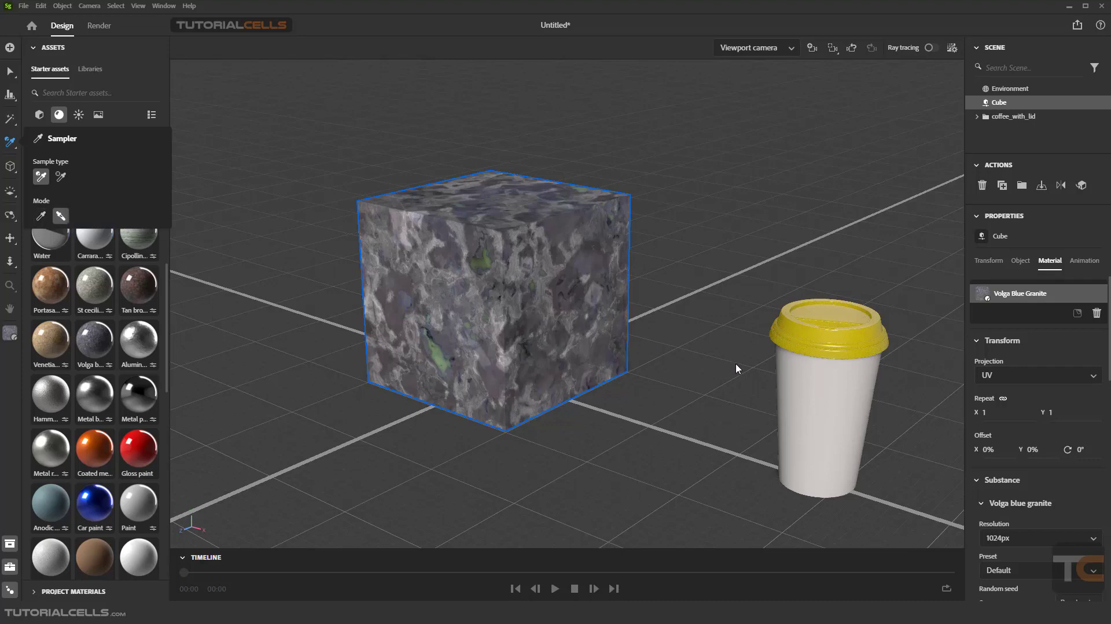
shift+click(779, 377)
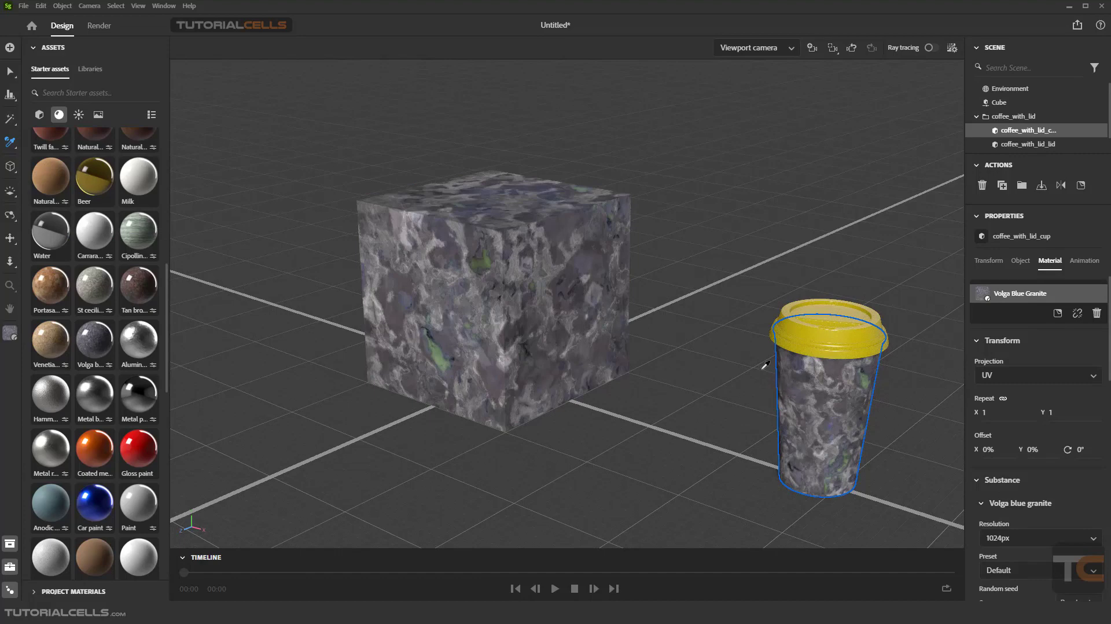
alt+drag(755, 361, 727, 336)
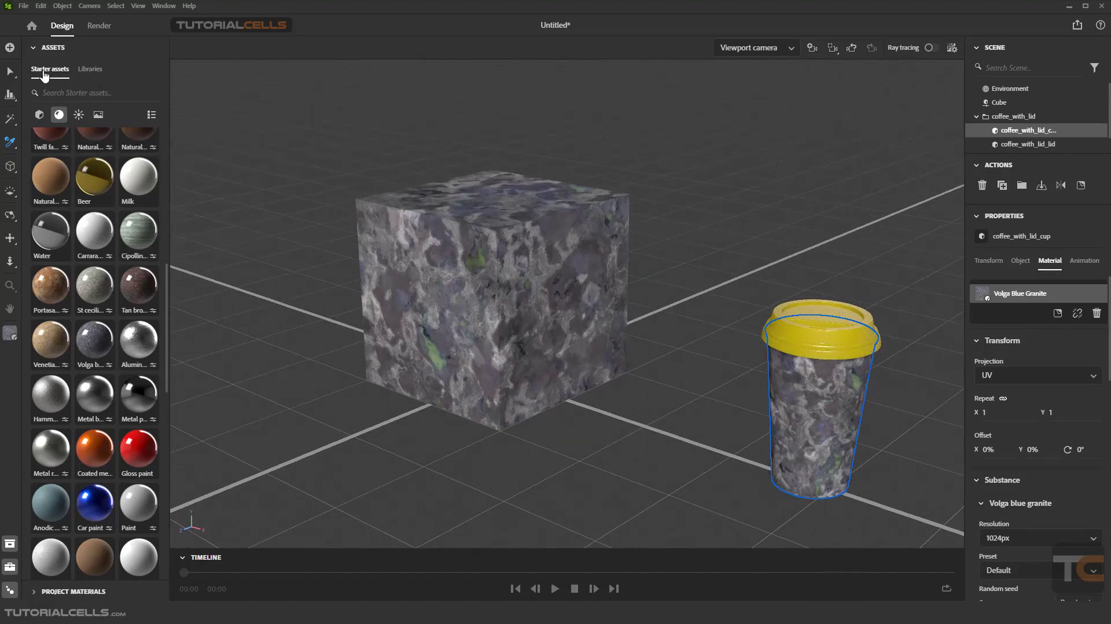
click(9, 73)
click(753, 255)
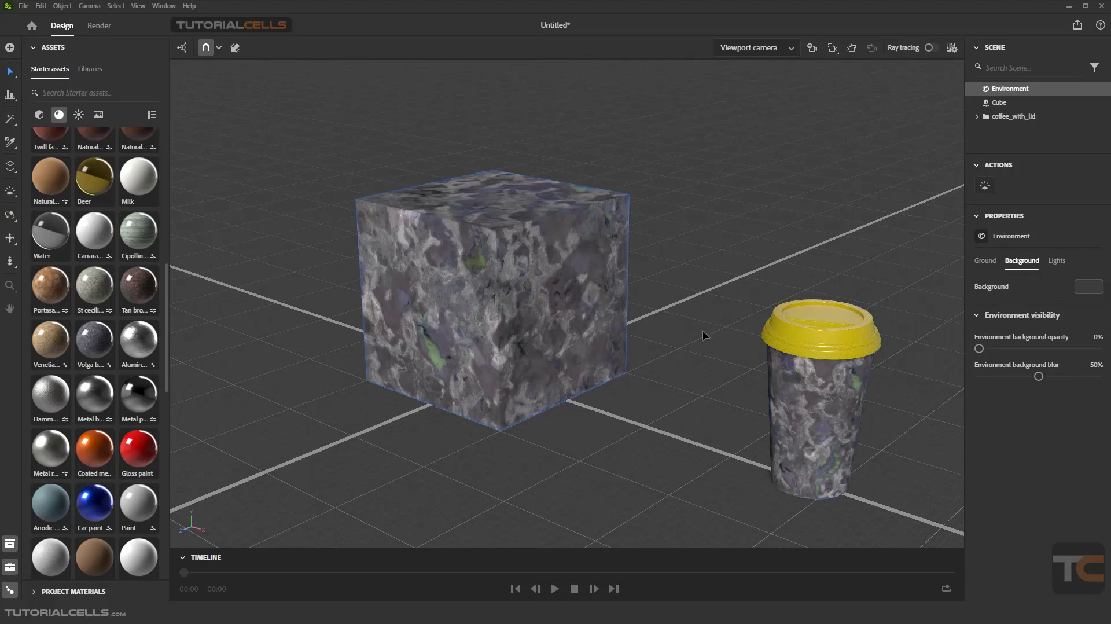
Step: Switch the Sampler's sample type to color and recolor the cube's granite with a light grey sampled from its surface
click(11, 143)
click(61, 179)
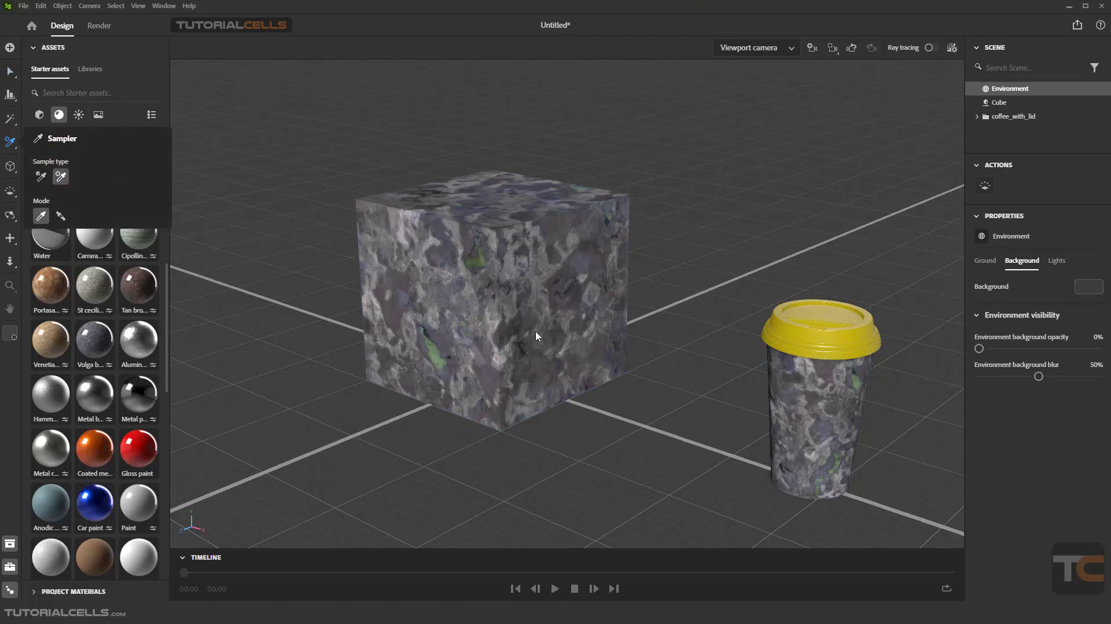
click(575, 264)
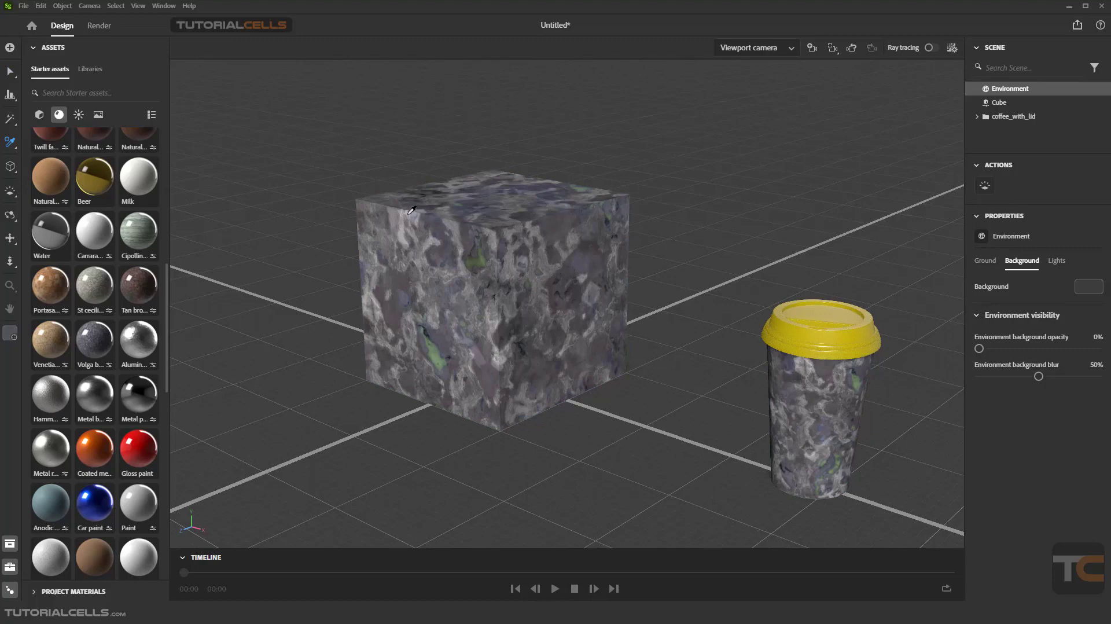
click(402, 237)
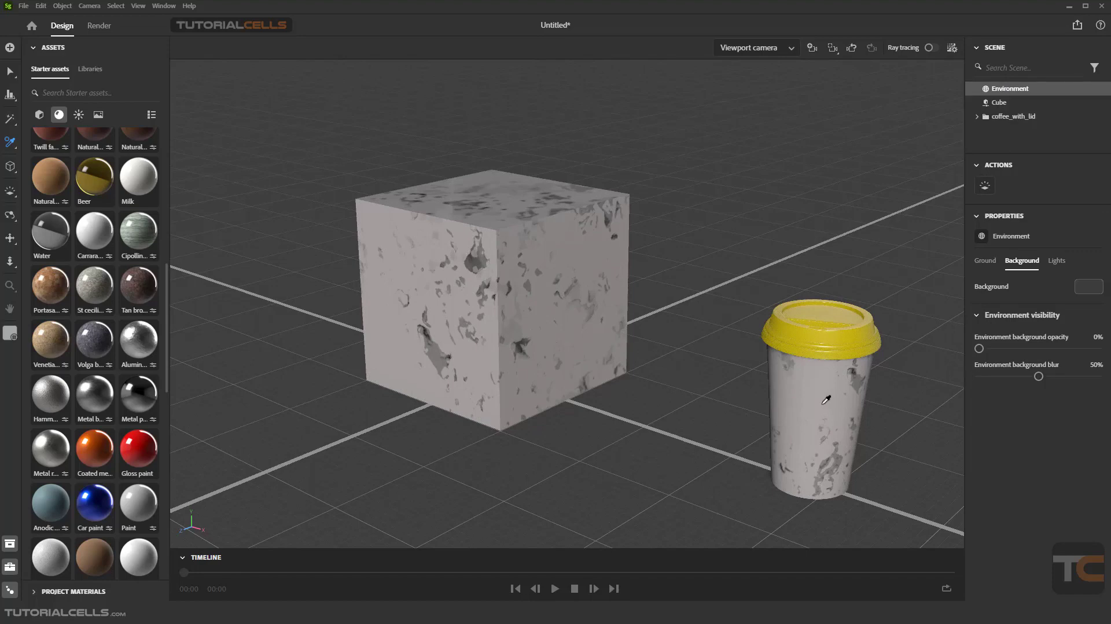
Step: Expand the coffee_with_lid group and compare the materials assigned to its cup and lid parts
click(10, 72)
click(824, 406)
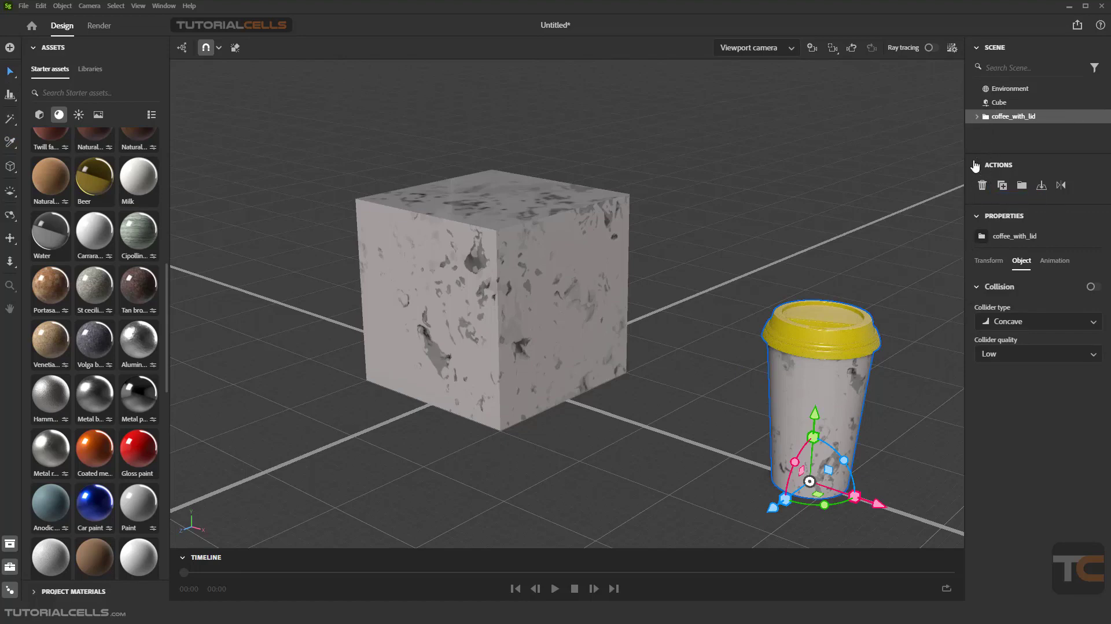
click(978, 116)
scroll(1010, 134, down, 1)
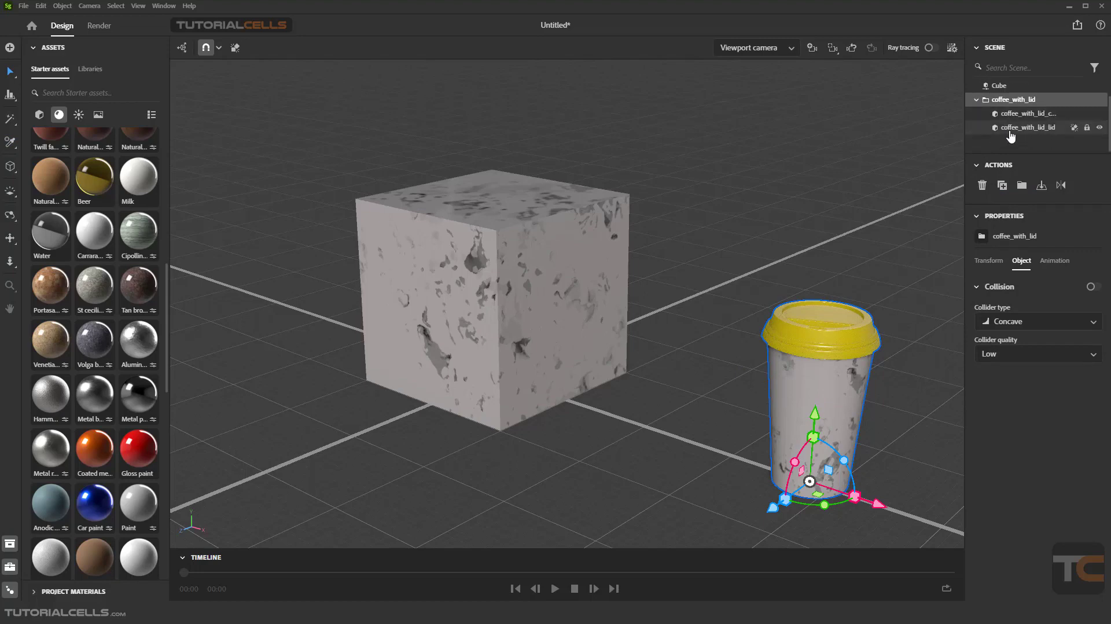
click(1010, 129)
click(1012, 115)
click(1013, 130)
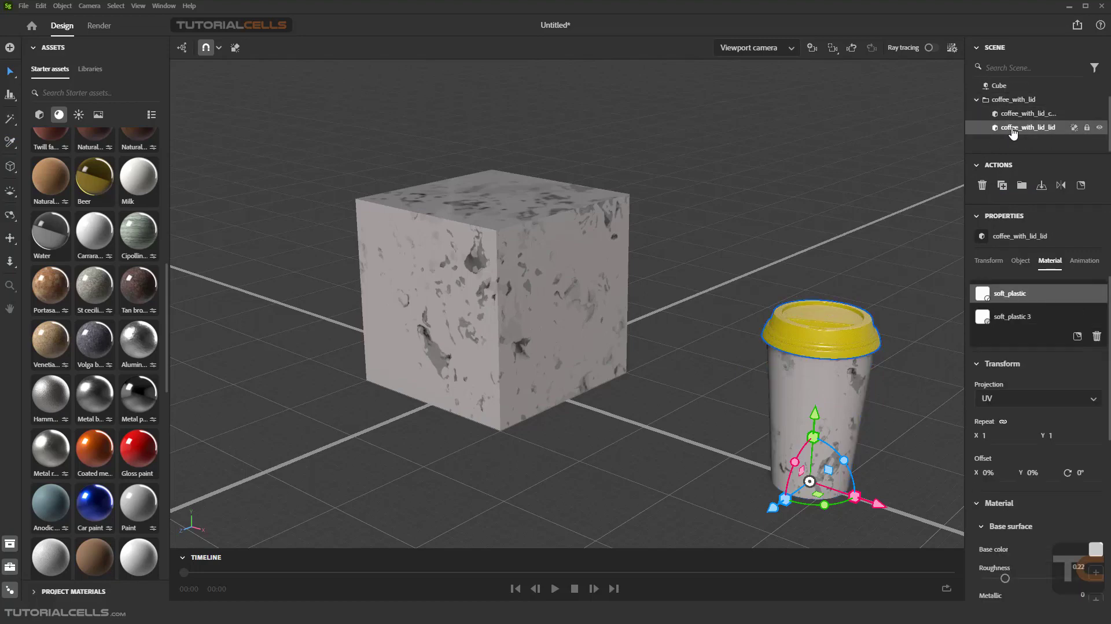
click(1012, 114)
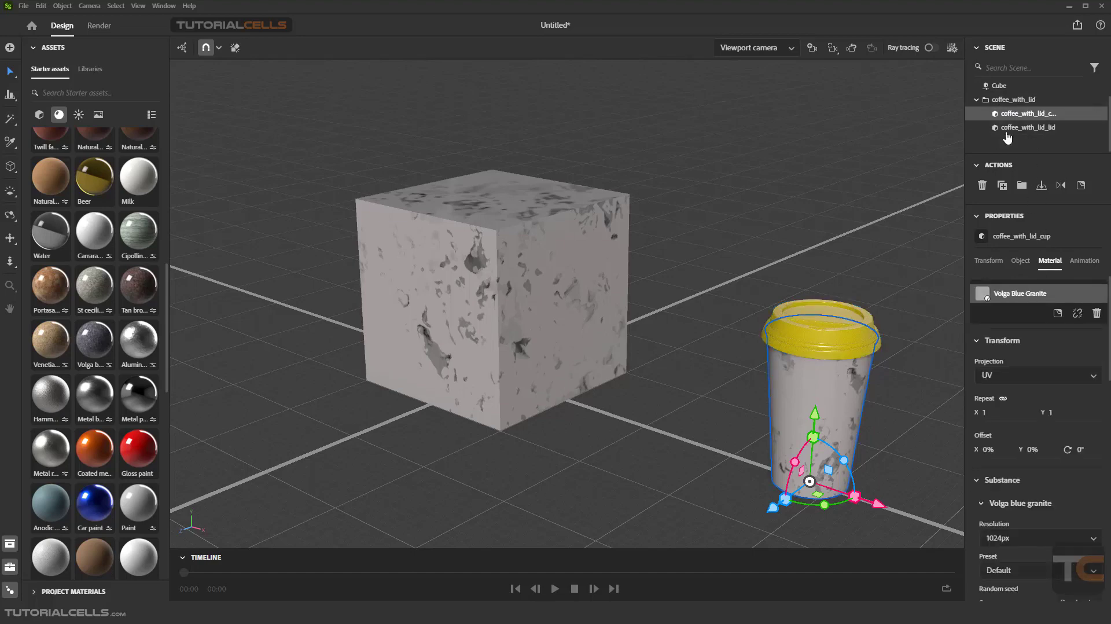
click(1008, 101)
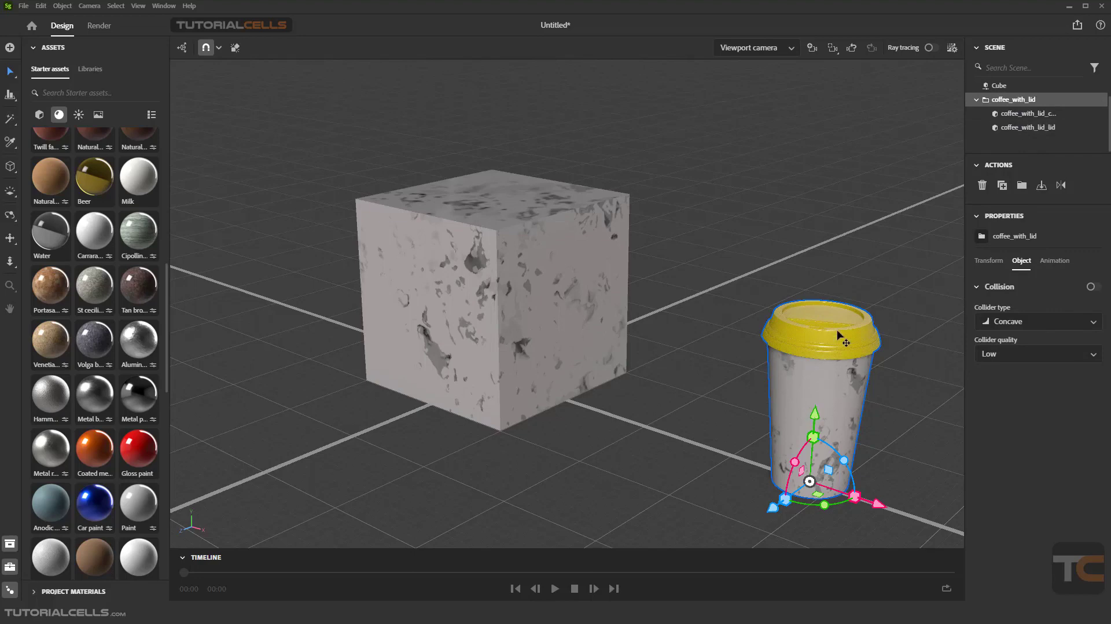
Step: Examine the material parameters of the lid's soft_plastic and the cup's Volga Blue Granite
click(1025, 130)
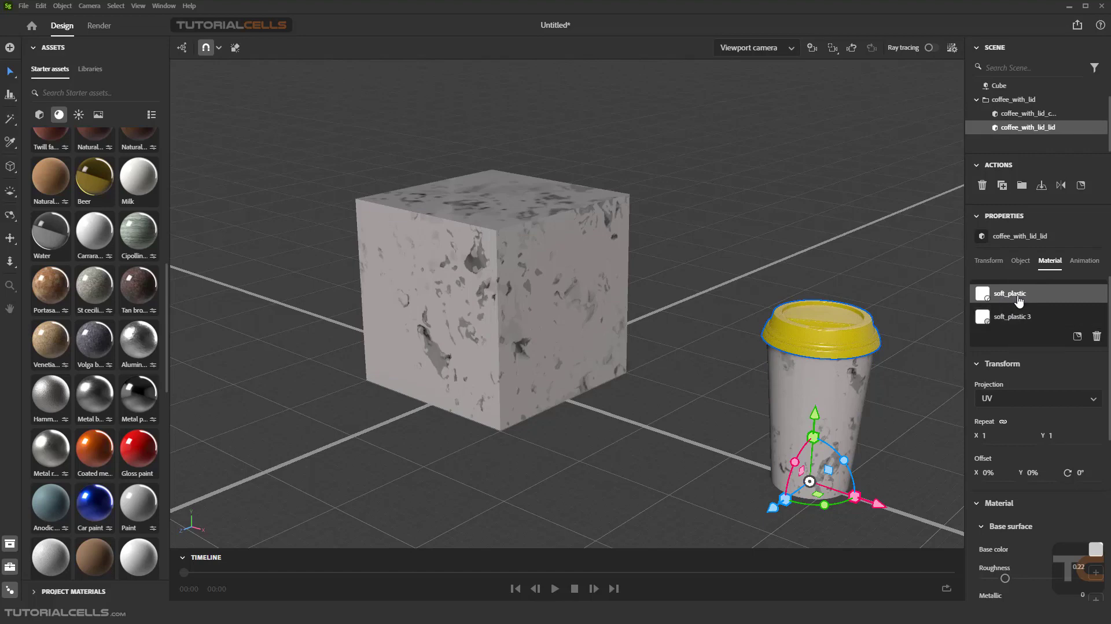
click(1022, 114)
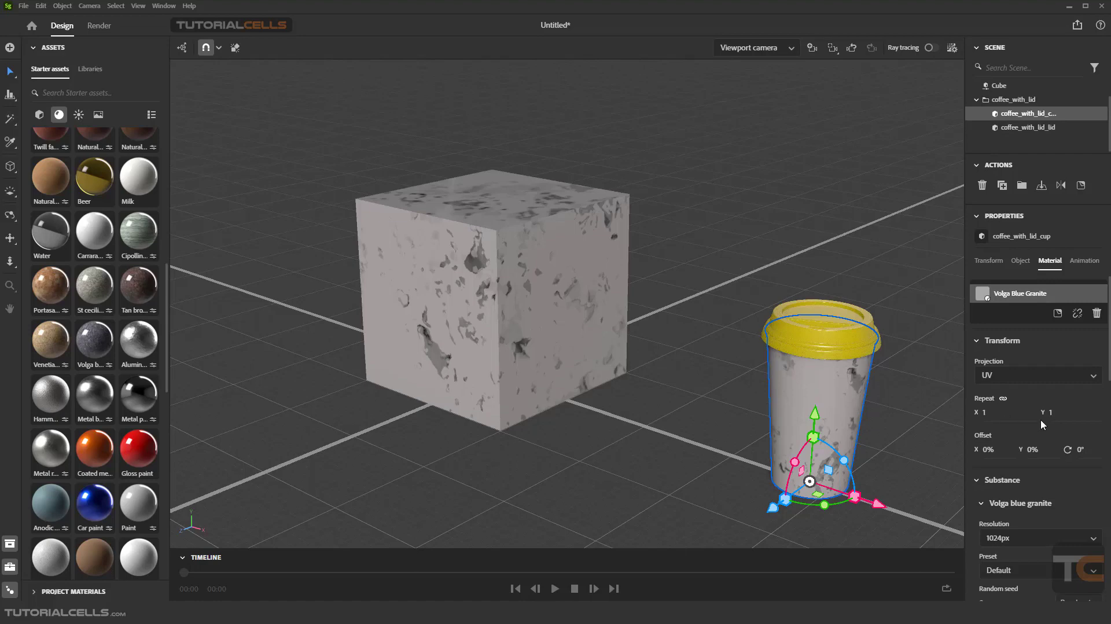
scroll(1036, 418, down, 8)
scroll(1034, 424, up, 8)
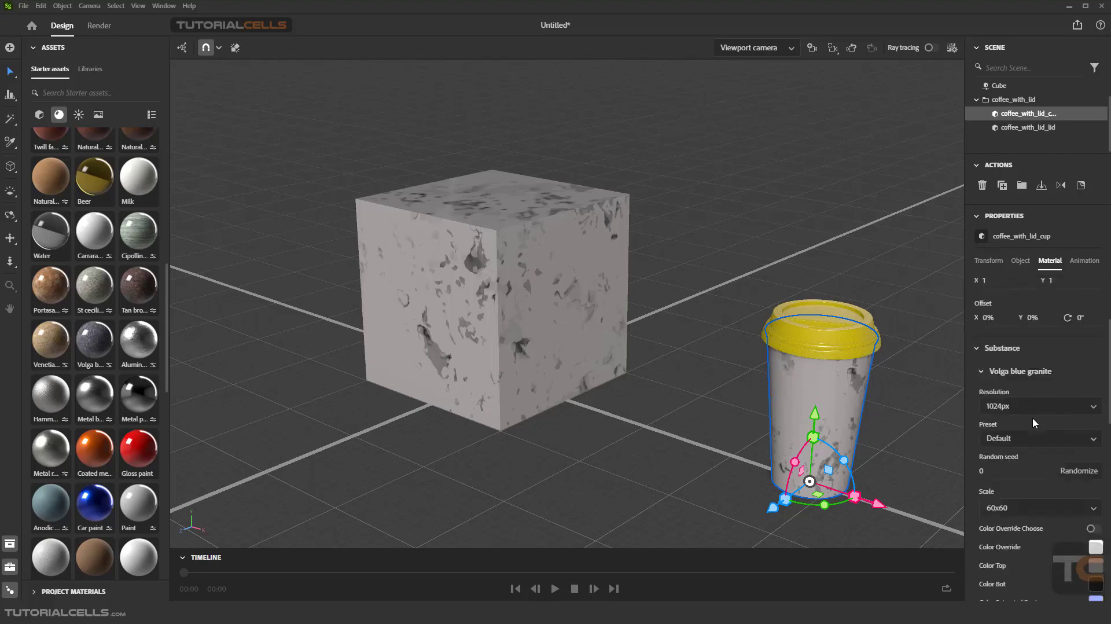
click(1028, 128)
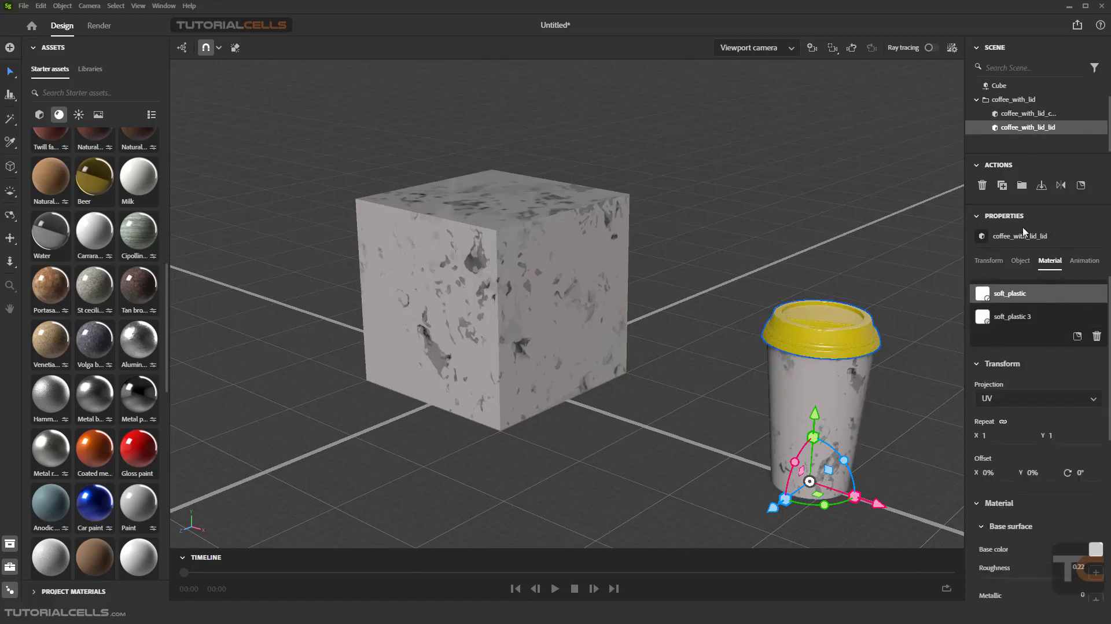
scroll(1062, 394, down, 3)
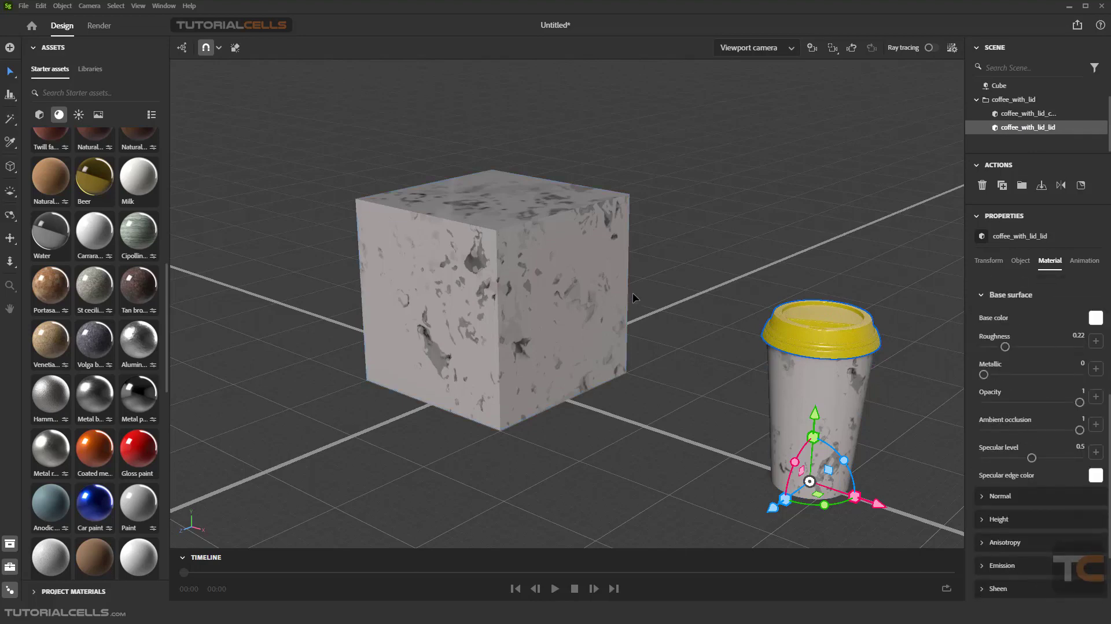
scroll(634, 291, up, 2)
scroll(644, 284, down, 3)
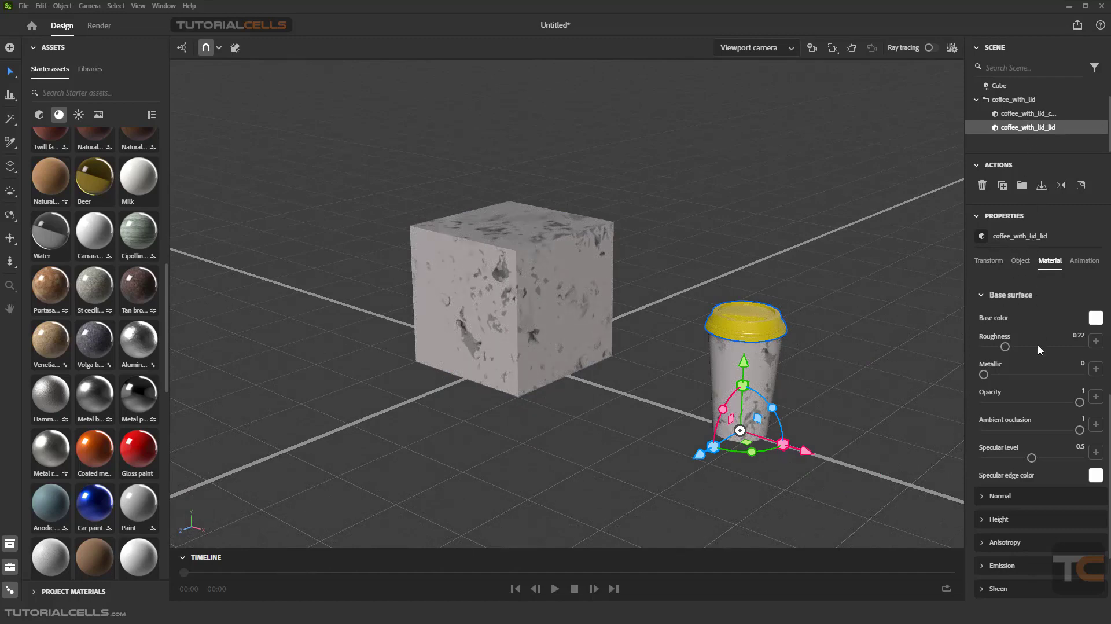
Step: Remove the soft_plastic material from the lid and the Volga Blue Granite material from the cup
scroll(1039, 347, up, 3)
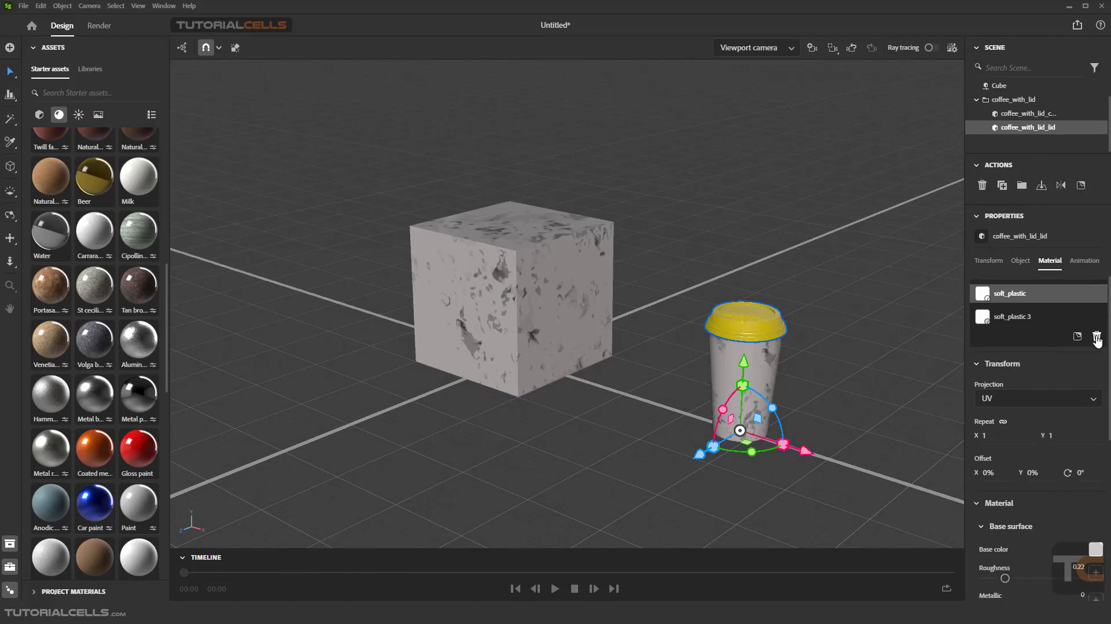
click(1095, 337)
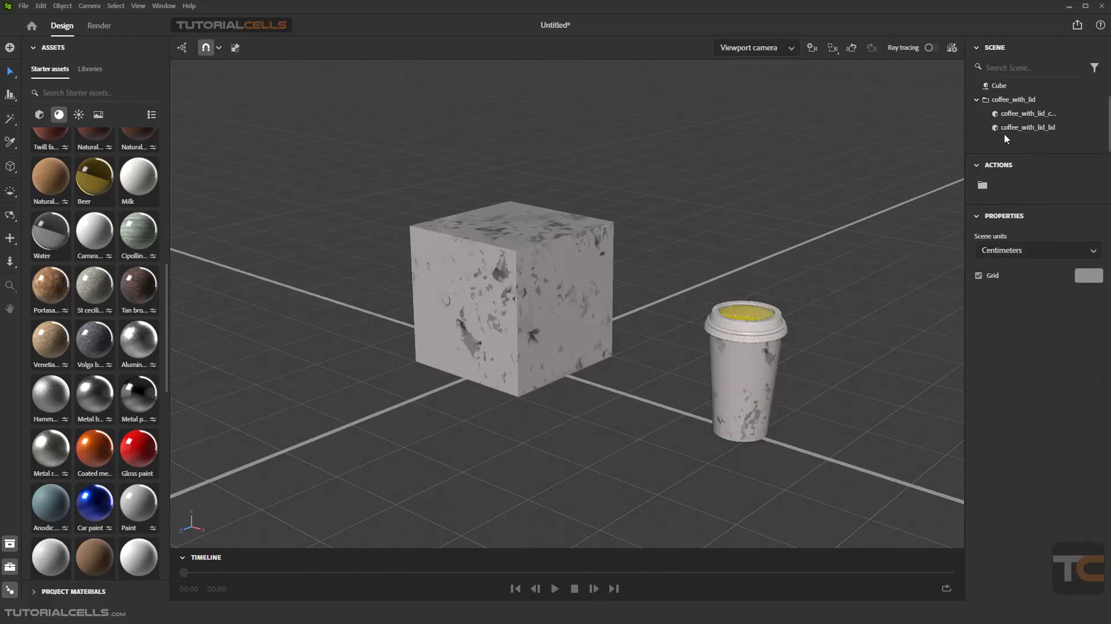
click(1012, 114)
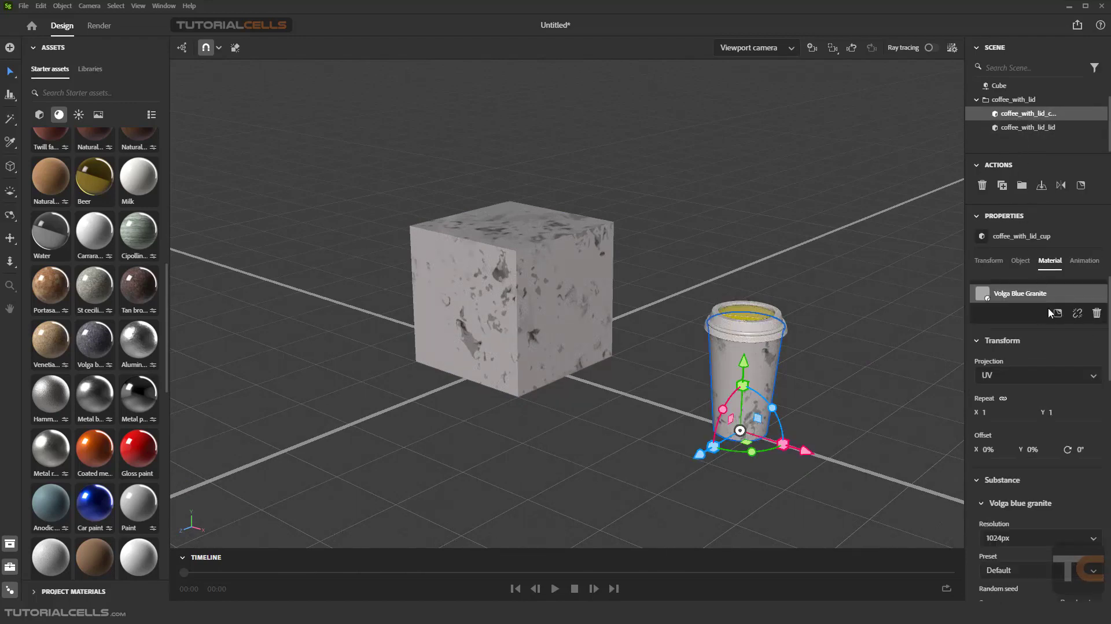
click(1097, 314)
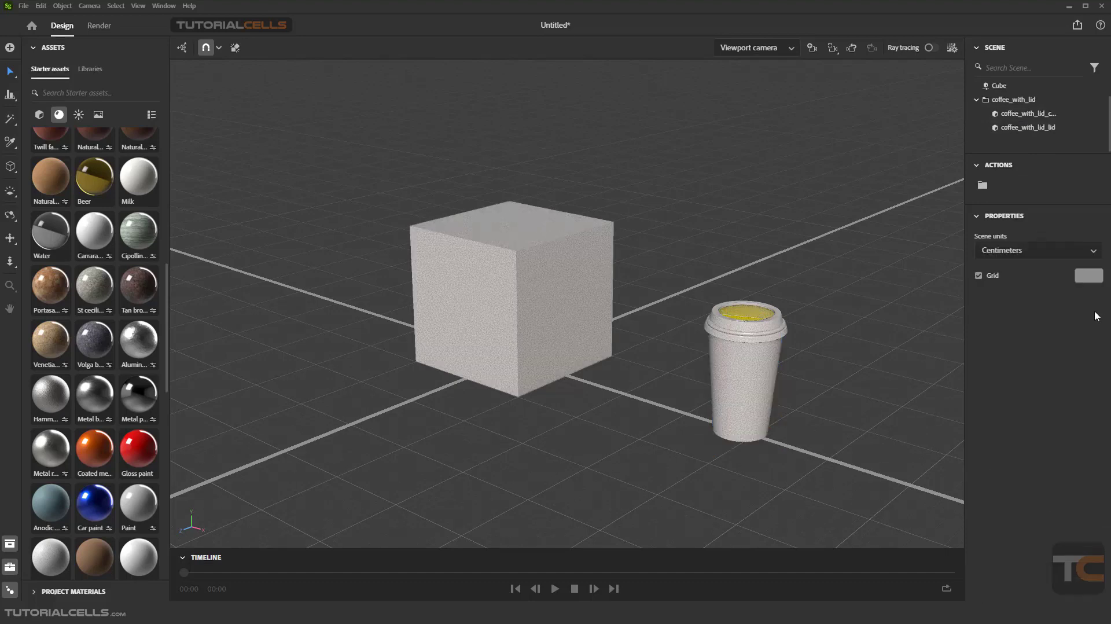
Step: Unlink the cup body's shared material and reset the cup body to the default material
click(1014, 113)
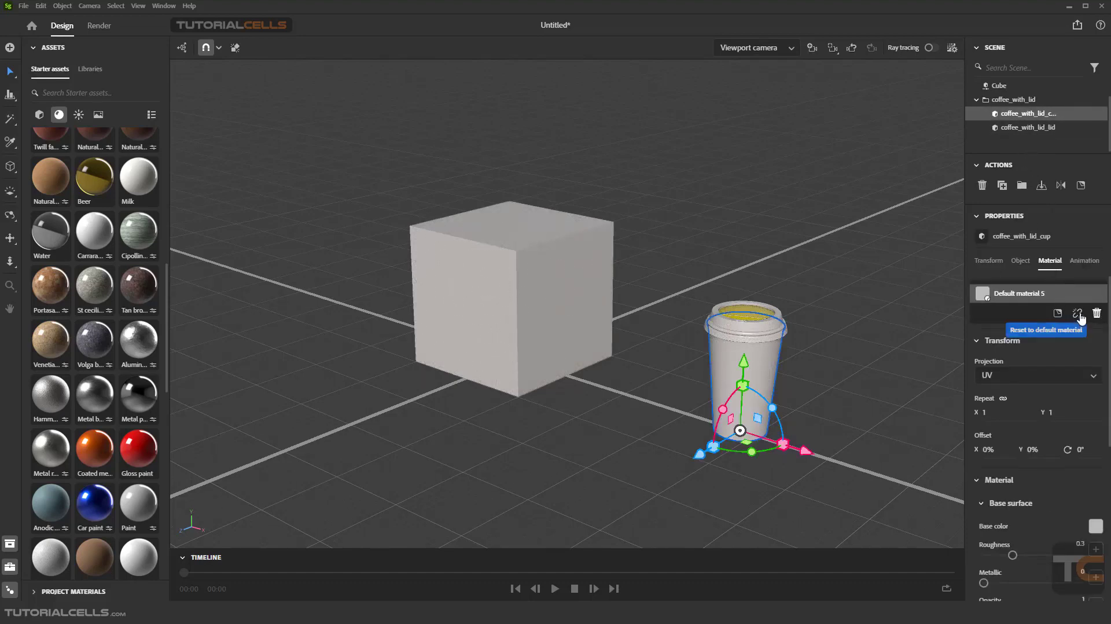
click(1078, 313)
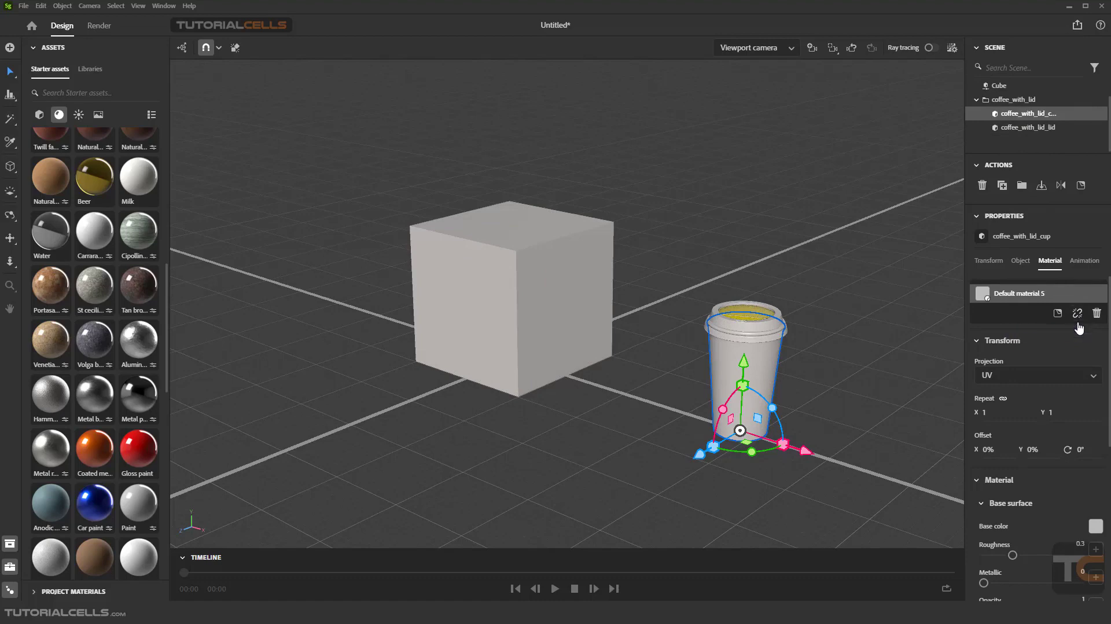
click(1097, 314)
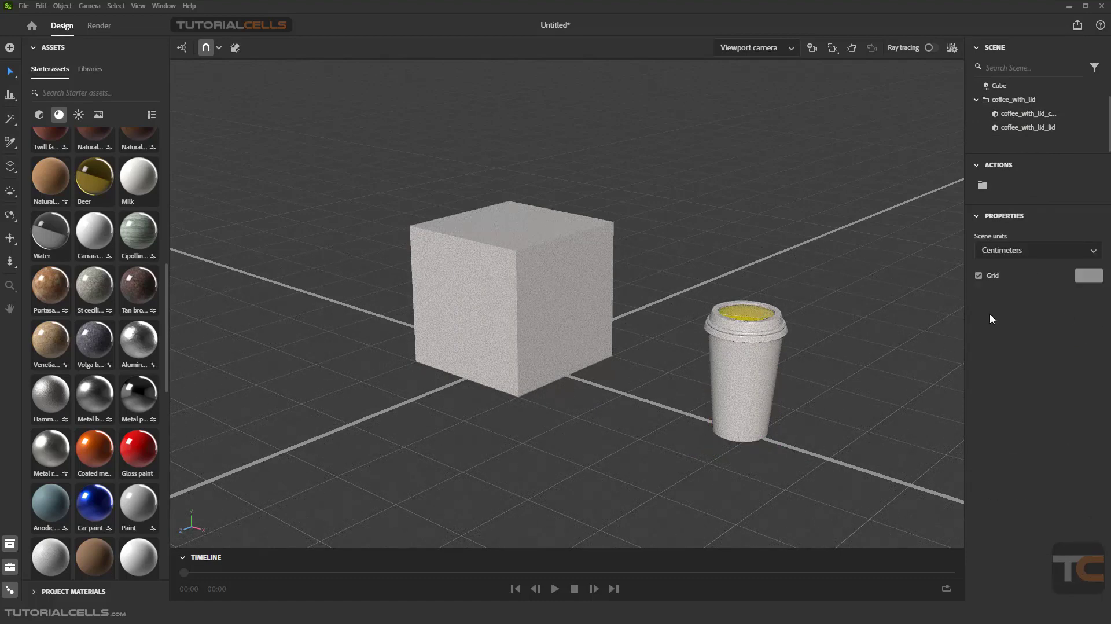
click(754, 318)
click(1028, 118)
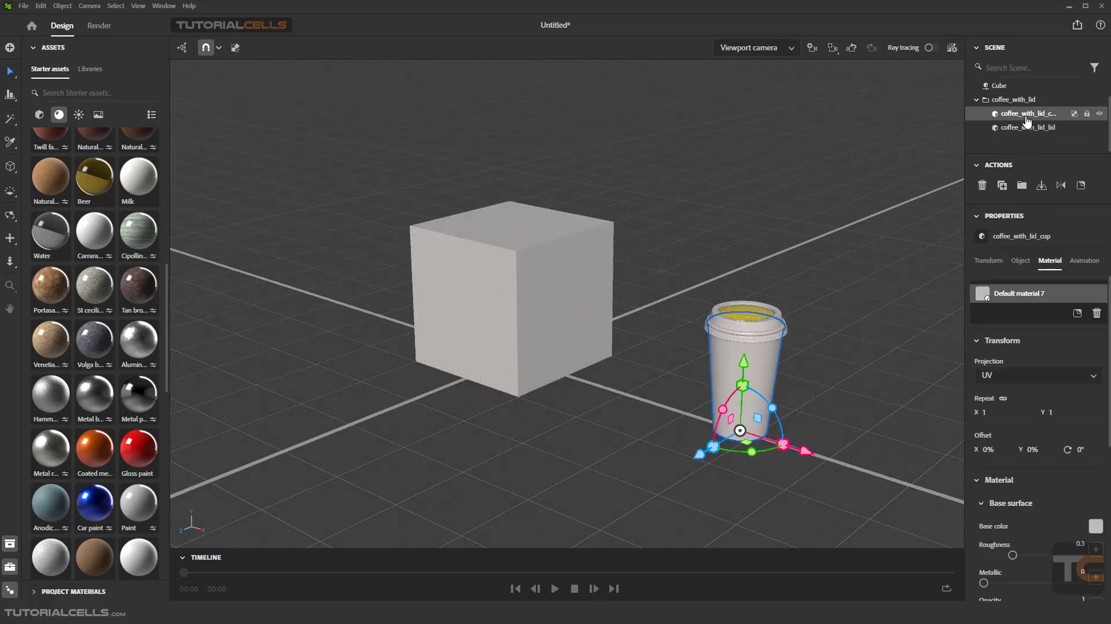
click(1100, 312)
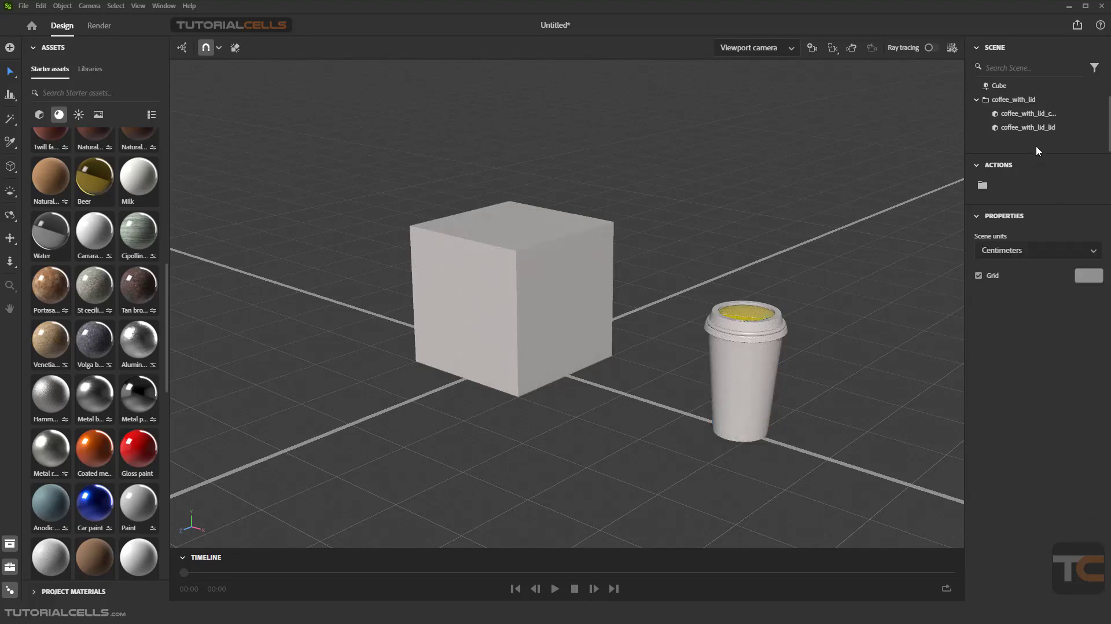
Step: Remove the soft_plastic 3 material from the coffee cup's lid and recheck the lid's material list
click(1030, 127)
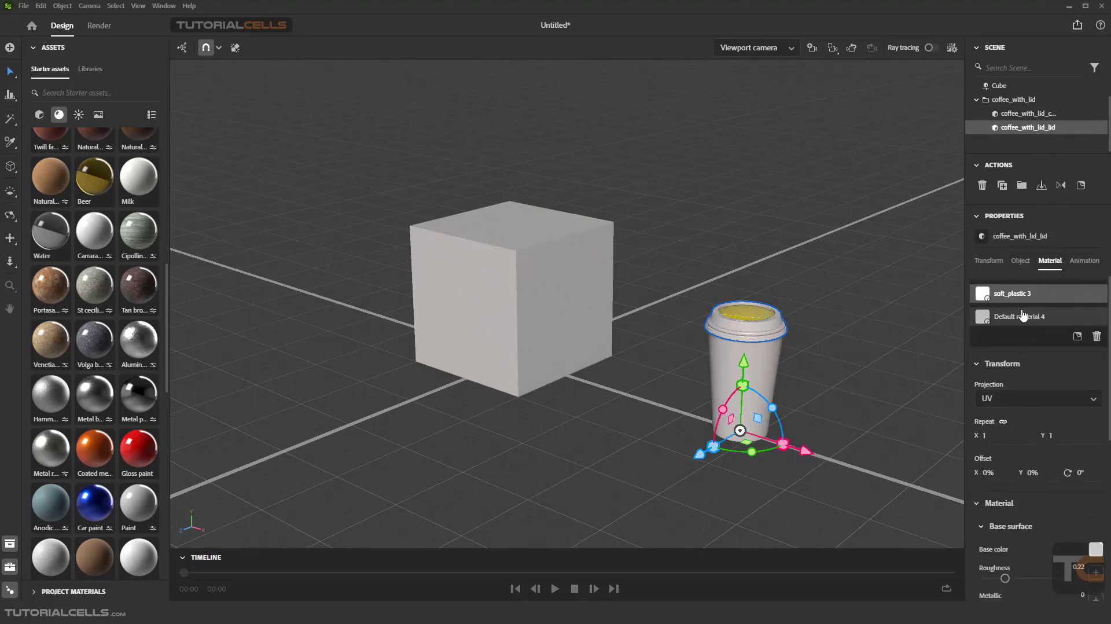
click(1096, 347)
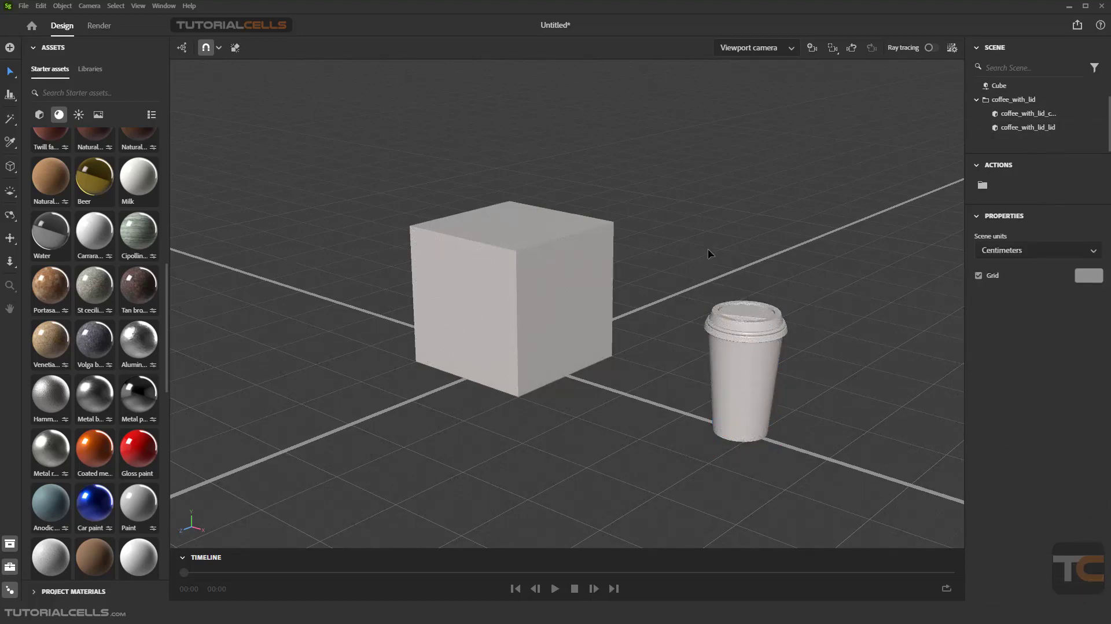
click(1029, 126)
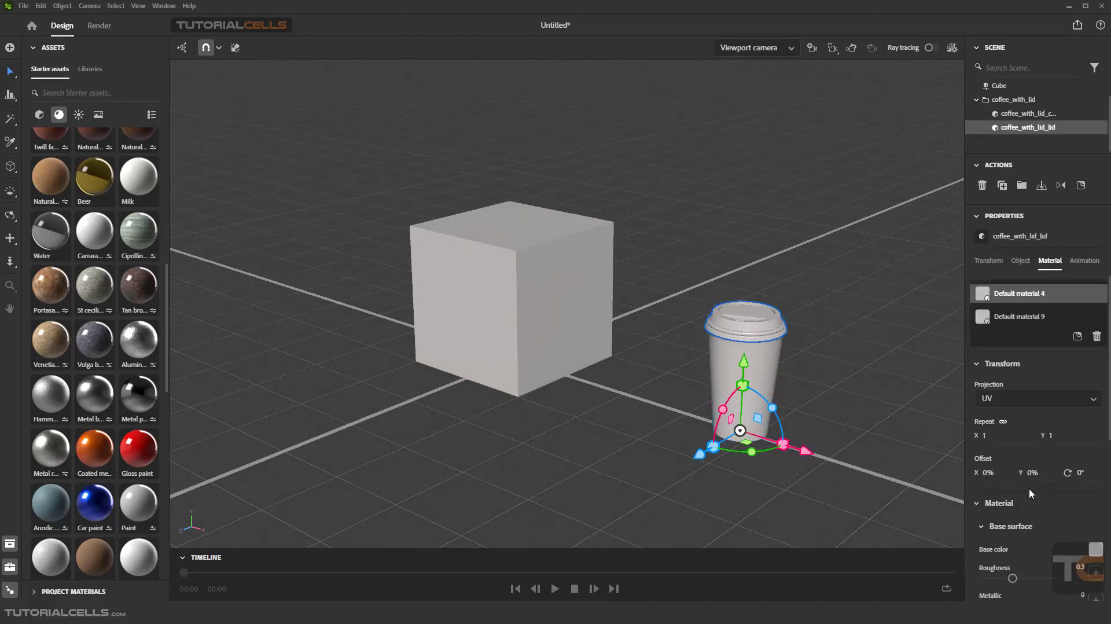
click(440, 214)
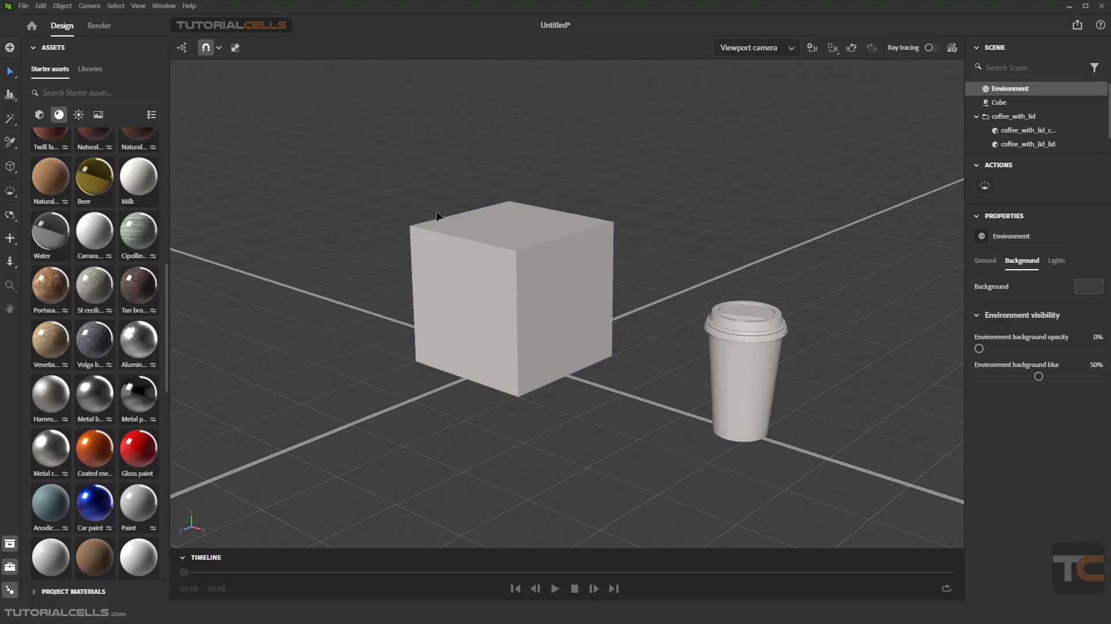
Step: Set the cube's base color to red, RGB 222, 73, 73, and deselect the cube
click(513, 269)
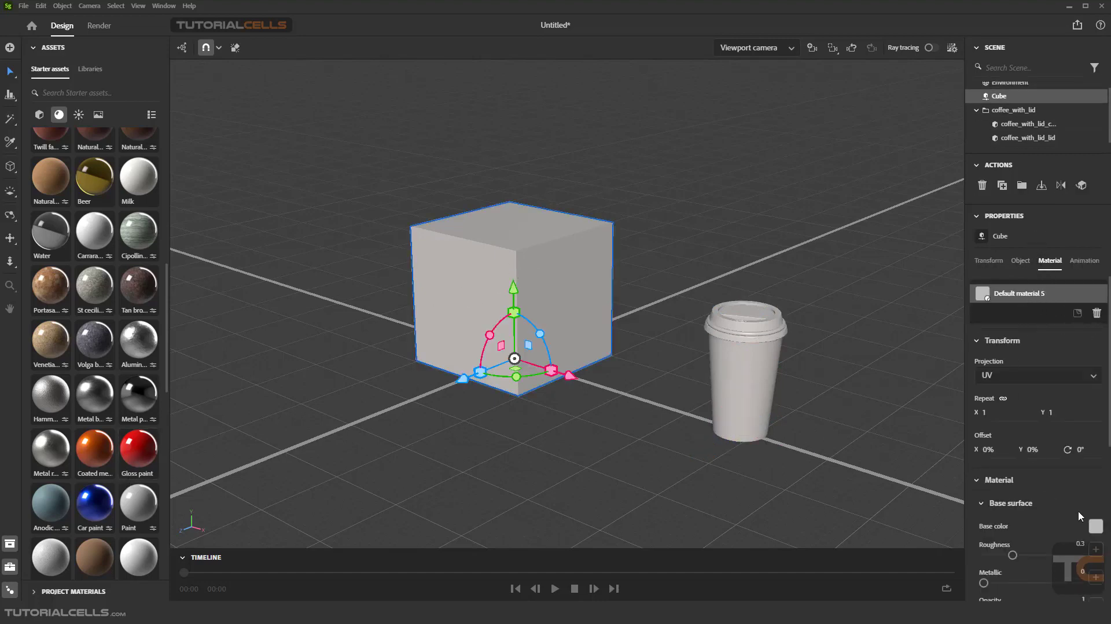
click(1096, 526)
click(1029, 408)
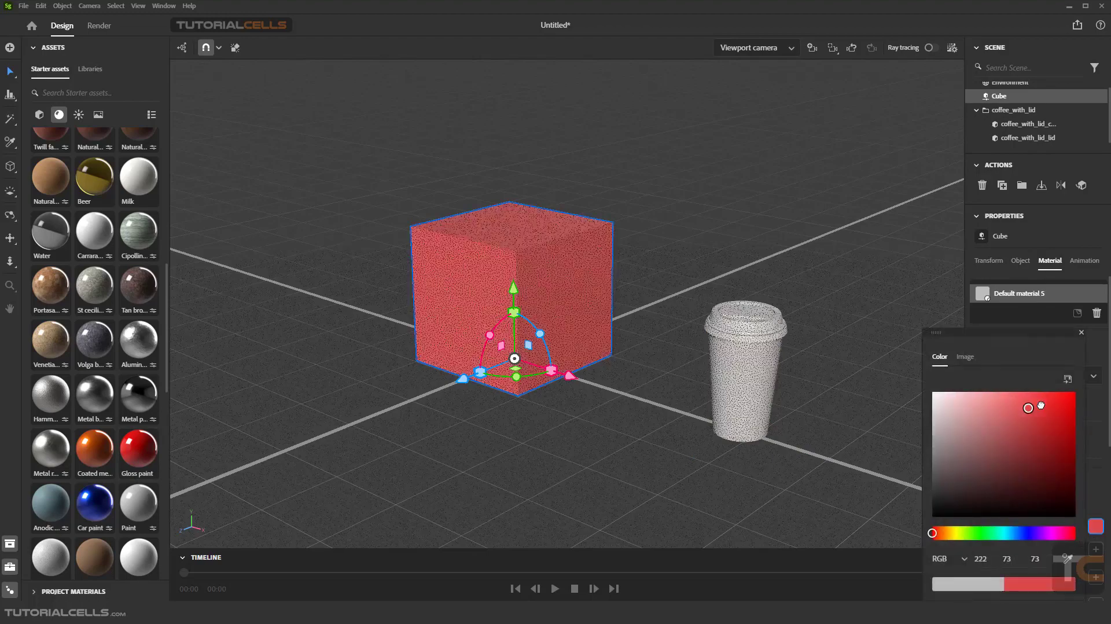
click(722, 232)
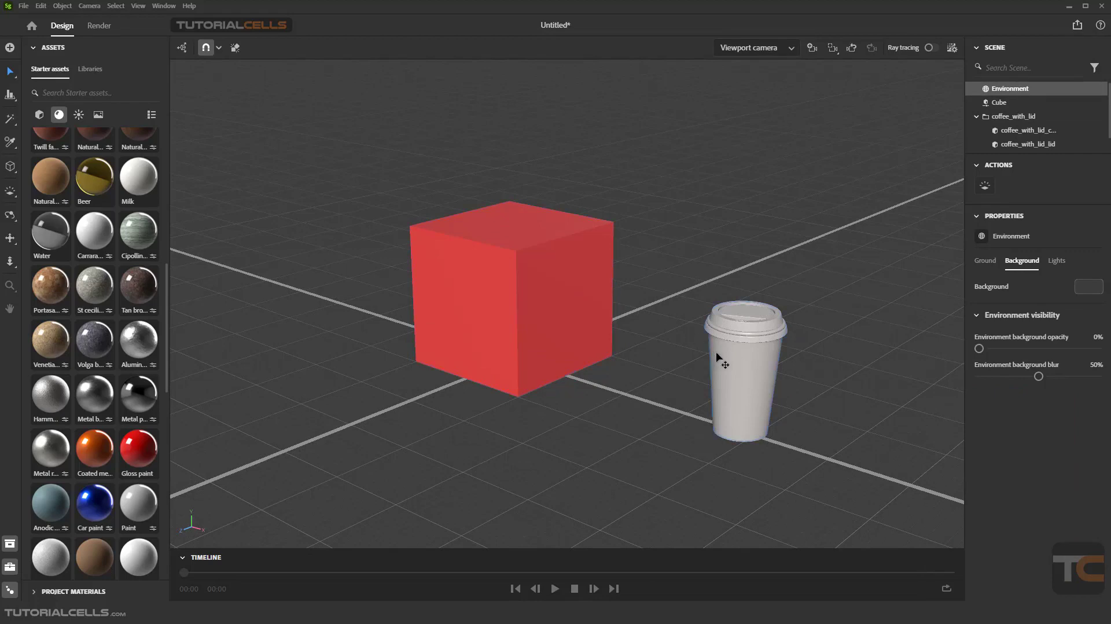
Step: Sample the cube's red with the Sampler in color mode, apply it to the cup body, and undo the application
click(9, 145)
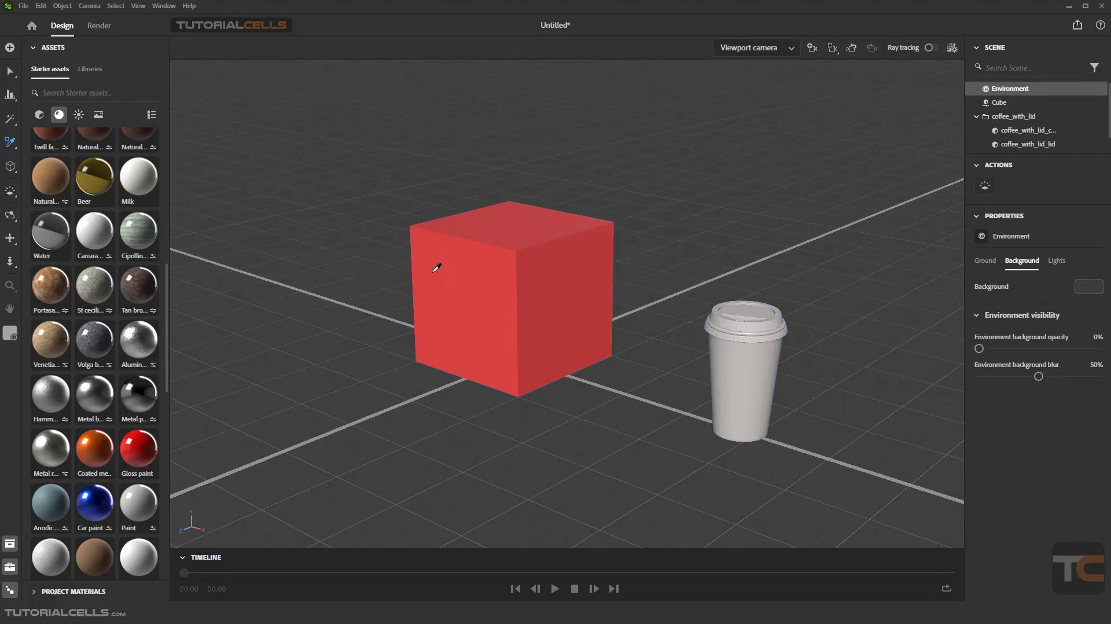
click(10, 142)
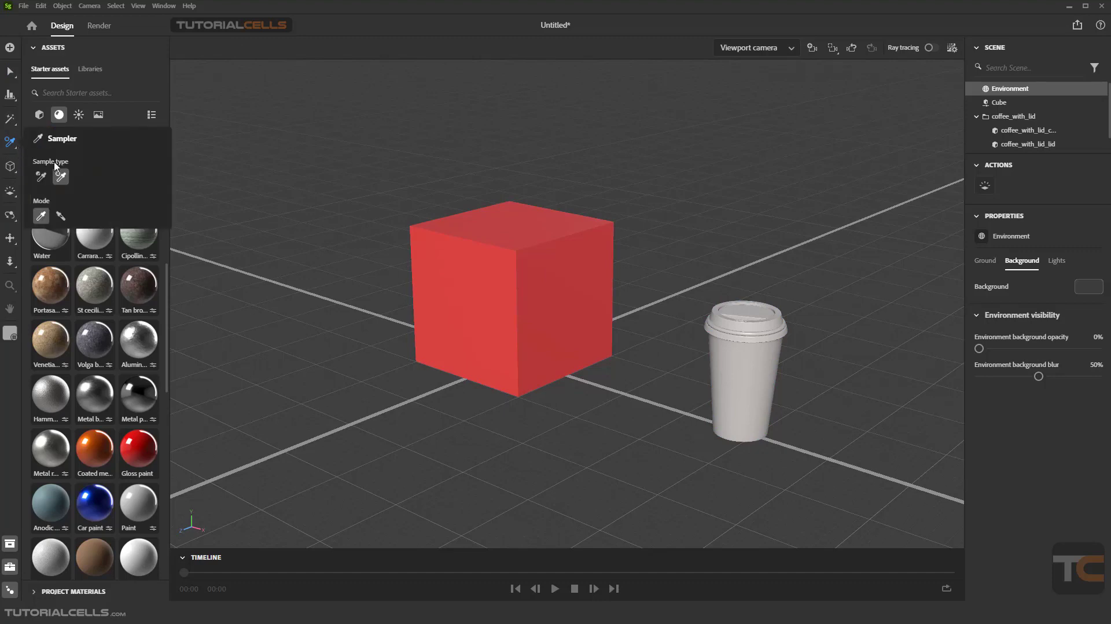
click(489, 270)
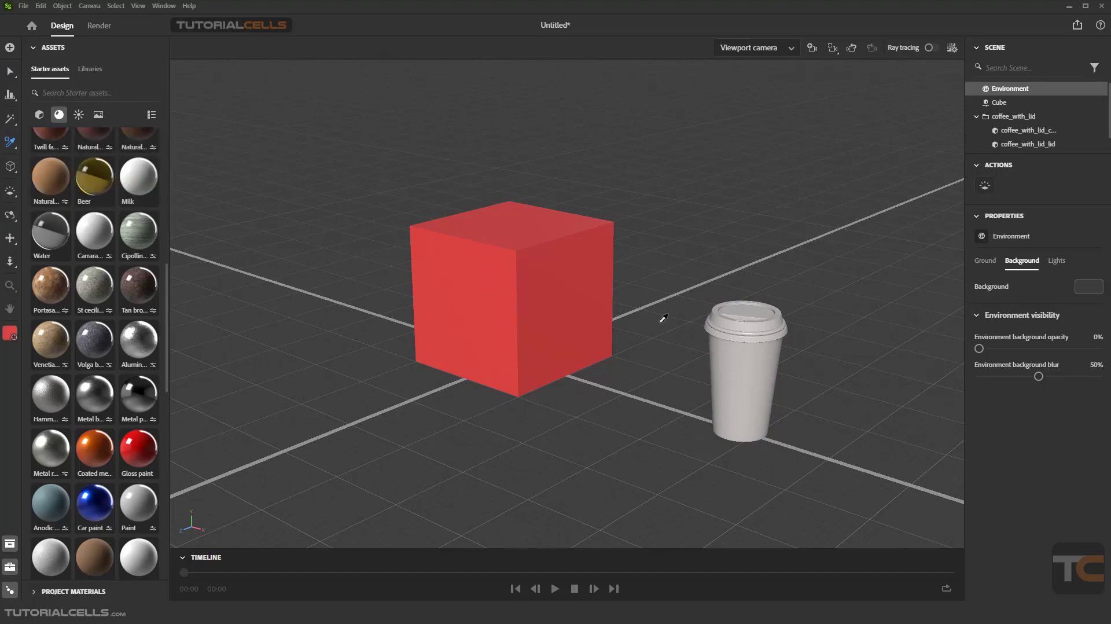
click(711, 370)
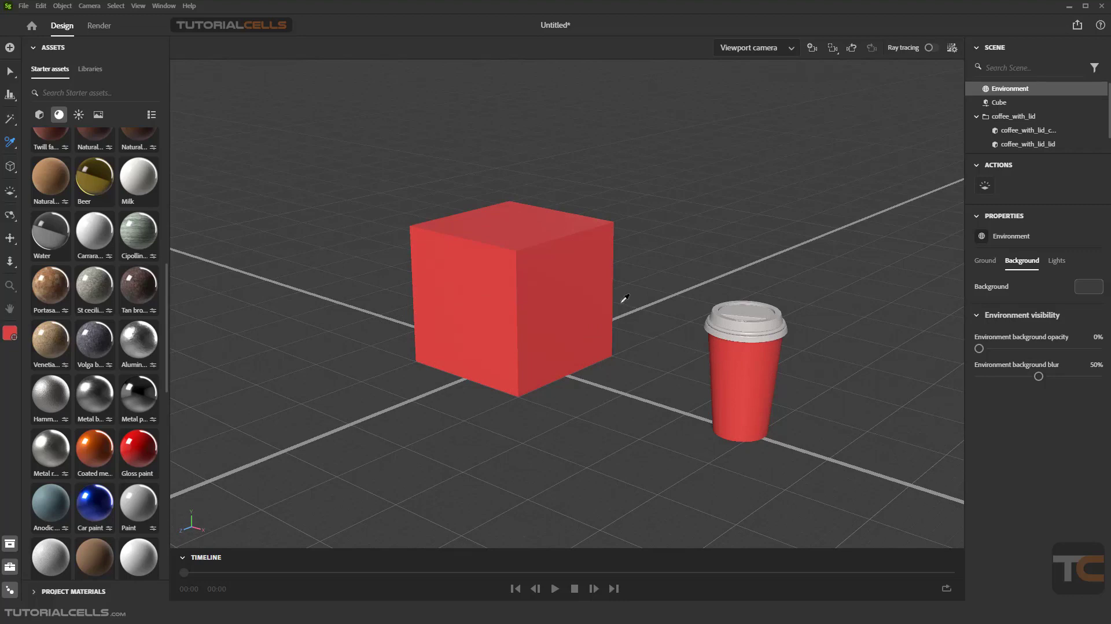
key(Escape)
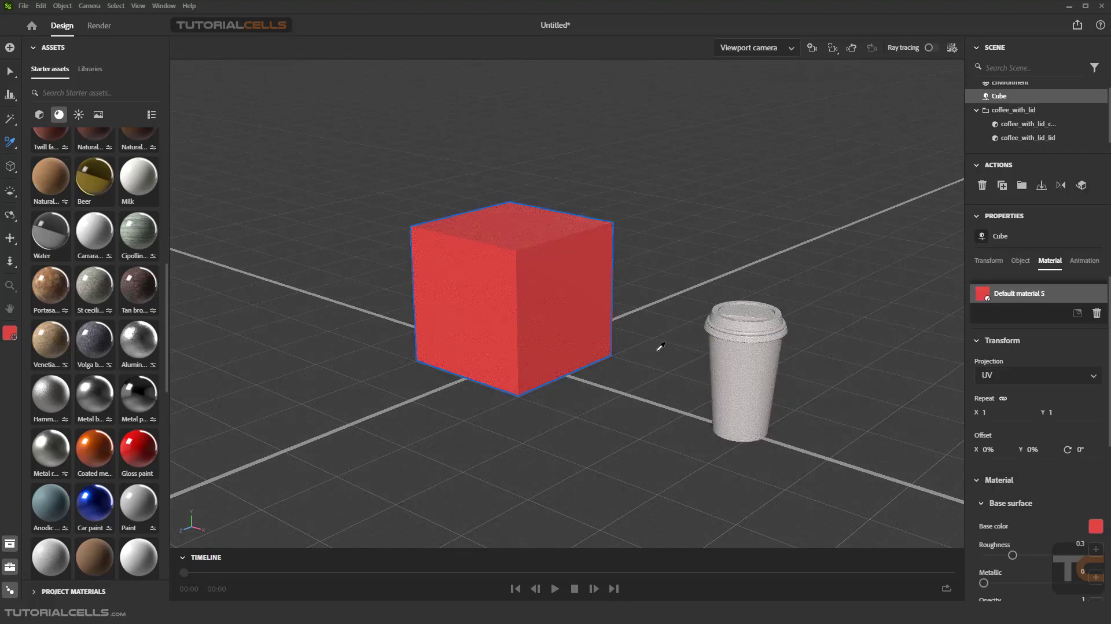
Step: Apply the Portasanta Marble material to the cube and deselect it
drag(61, 284, 495, 270)
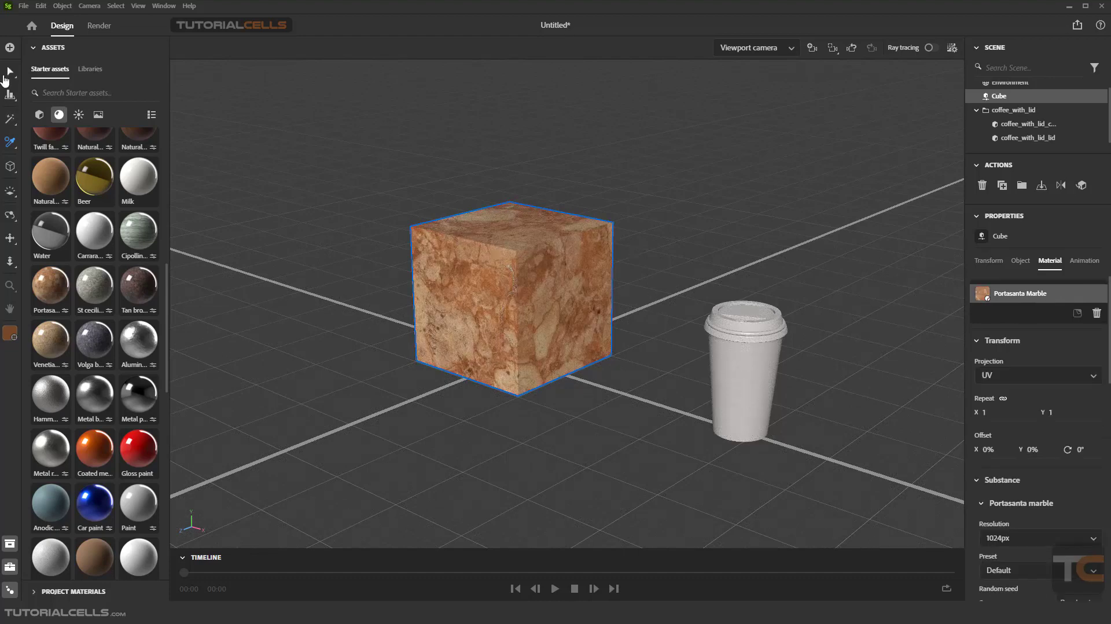
click(9, 73)
click(310, 149)
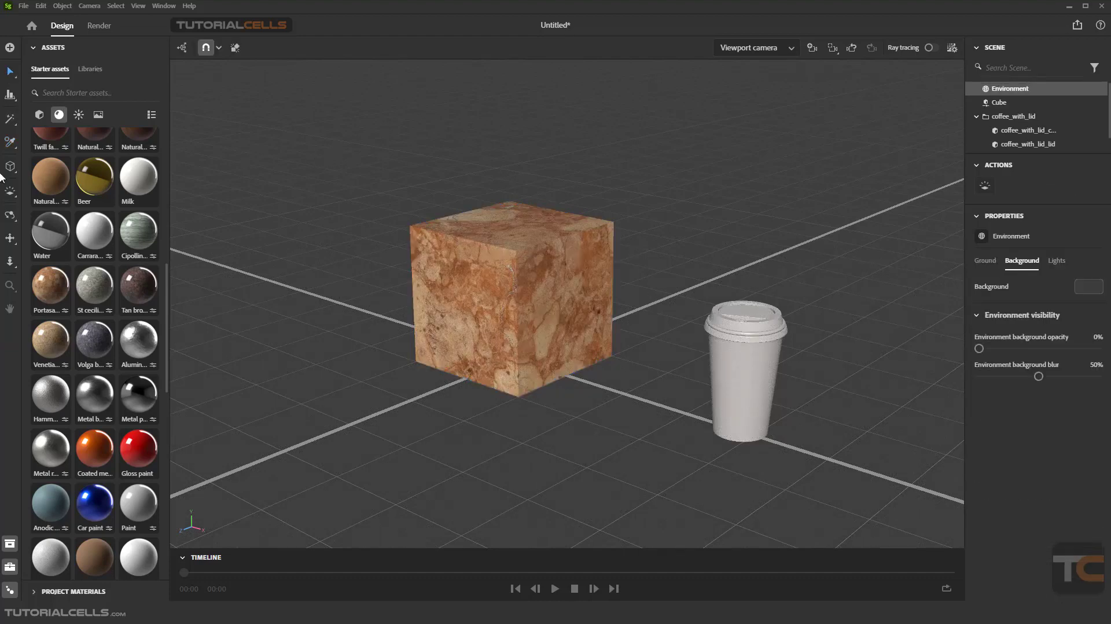
Step: Sample the marble cube's color with the Sampler and apply it to the cup body
click(10, 142)
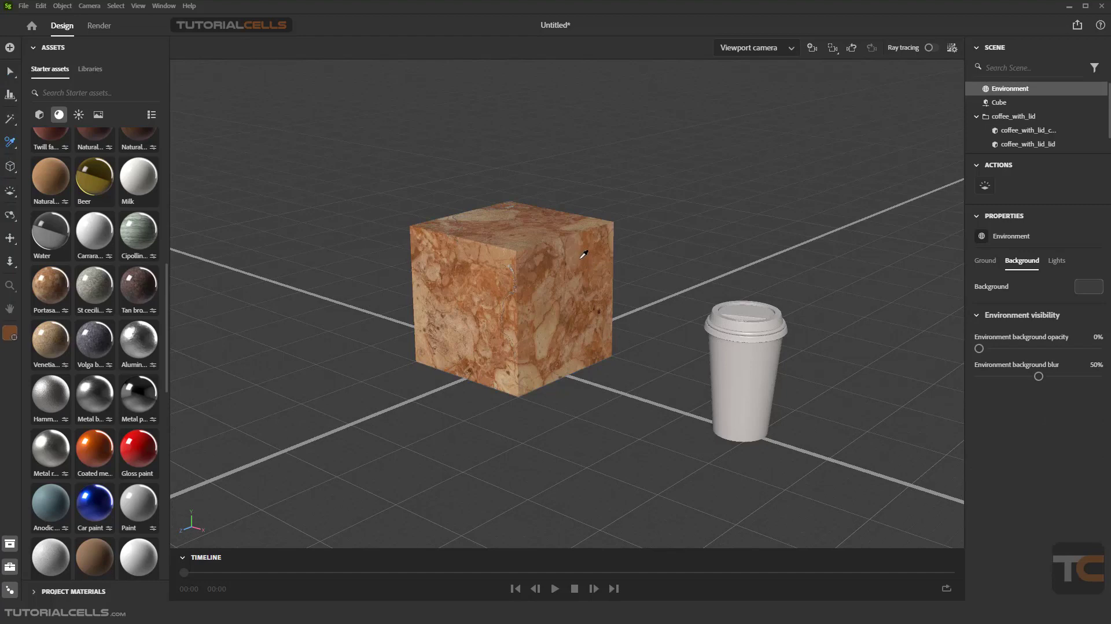
click(557, 276)
click(716, 355)
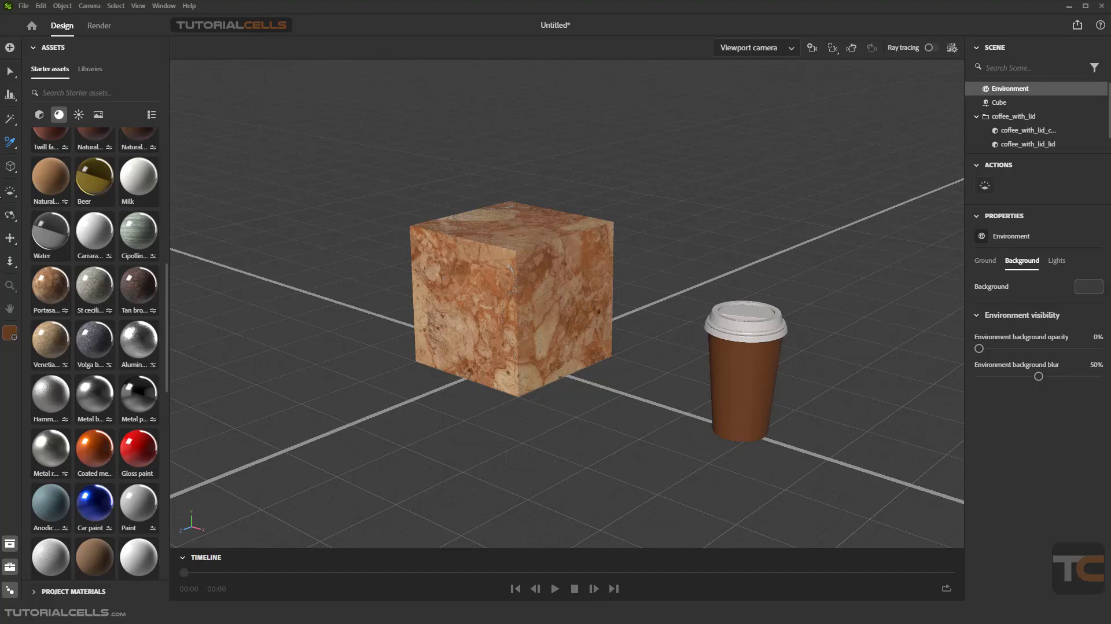
Step: Switch the Sampler's sample type from color to material, return to the Select tool and clear the selection
mouse_move(10, 150)
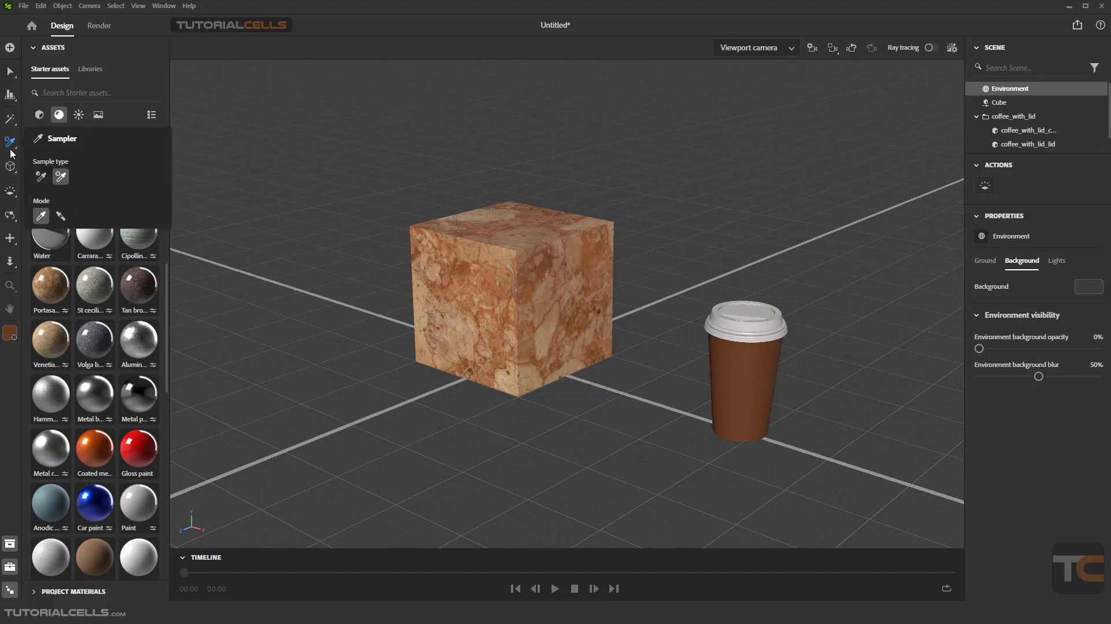
click(45, 180)
click(61, 178)
click(45, 183)
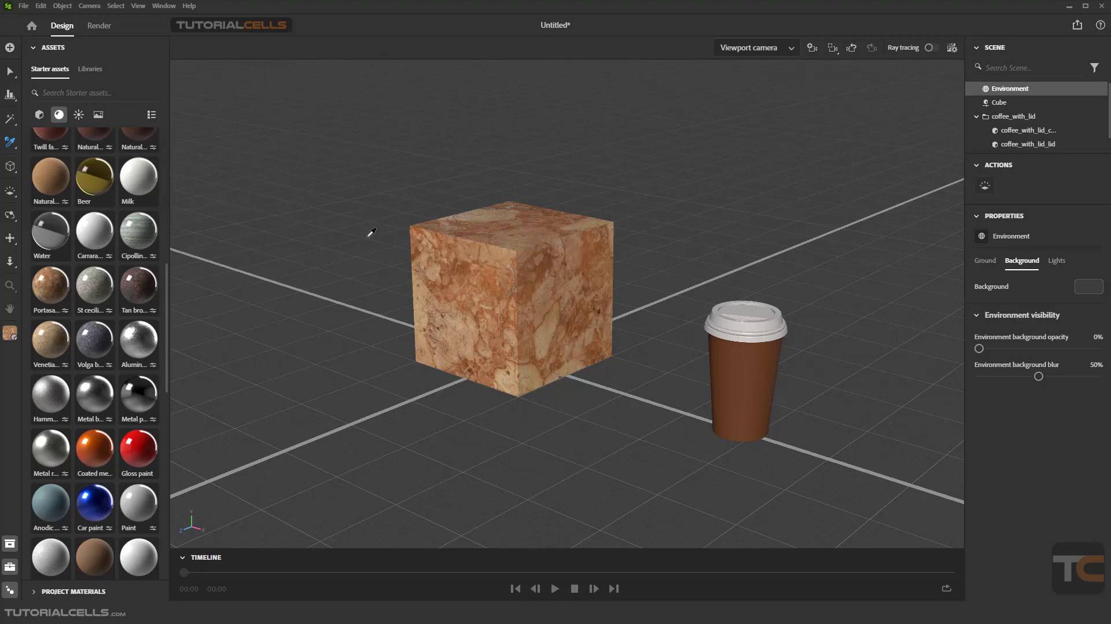
click(10, 72)
click(357, 162)
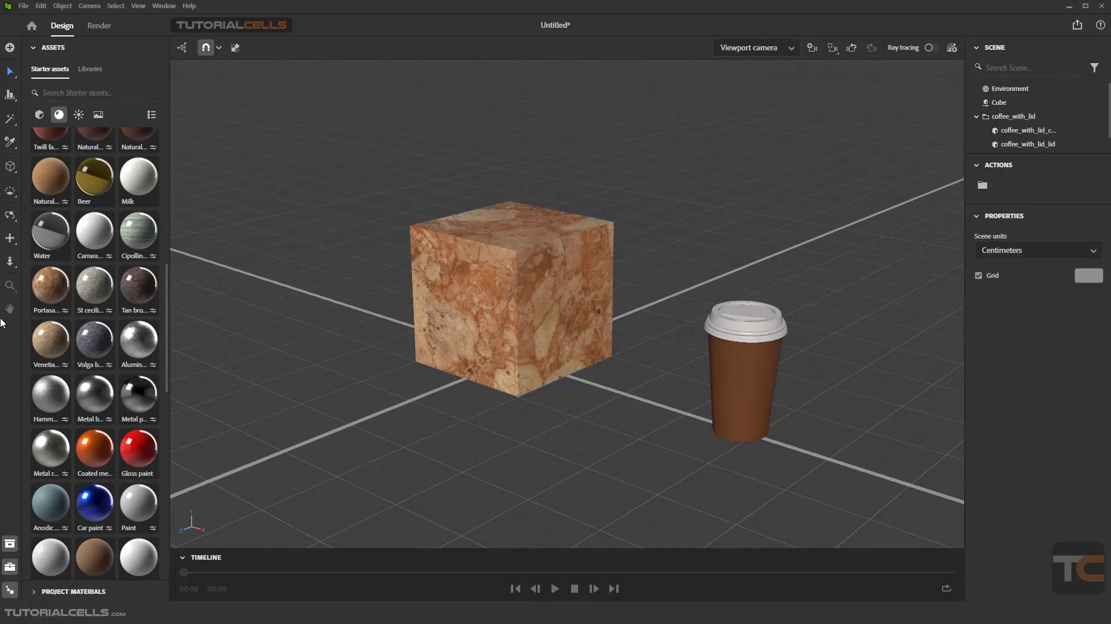
click(9, 141)
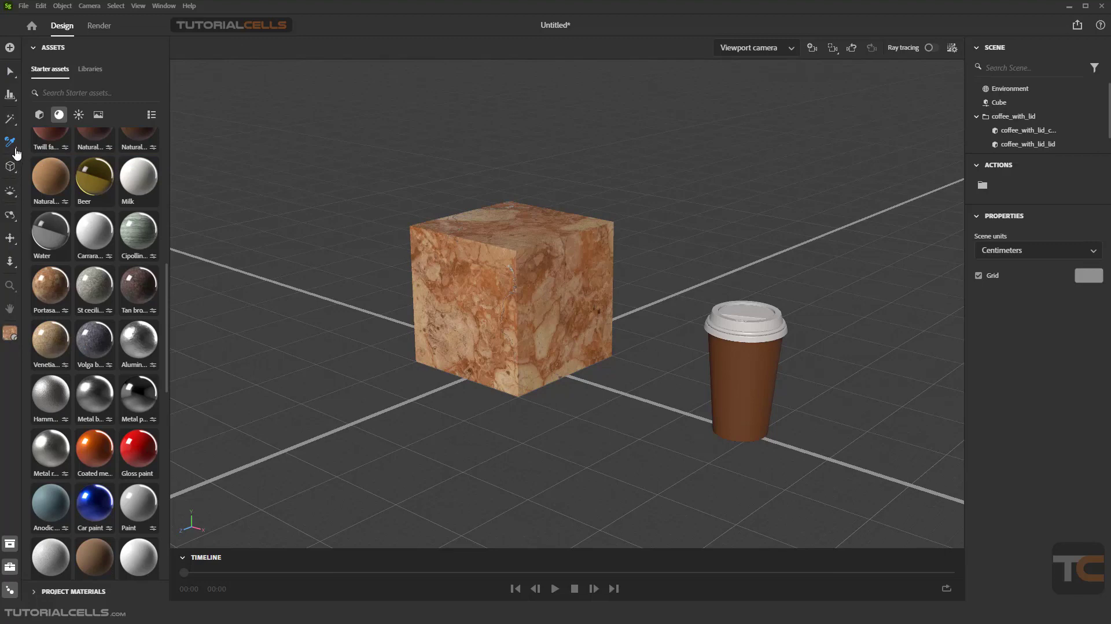
mouse_move(17, 153)
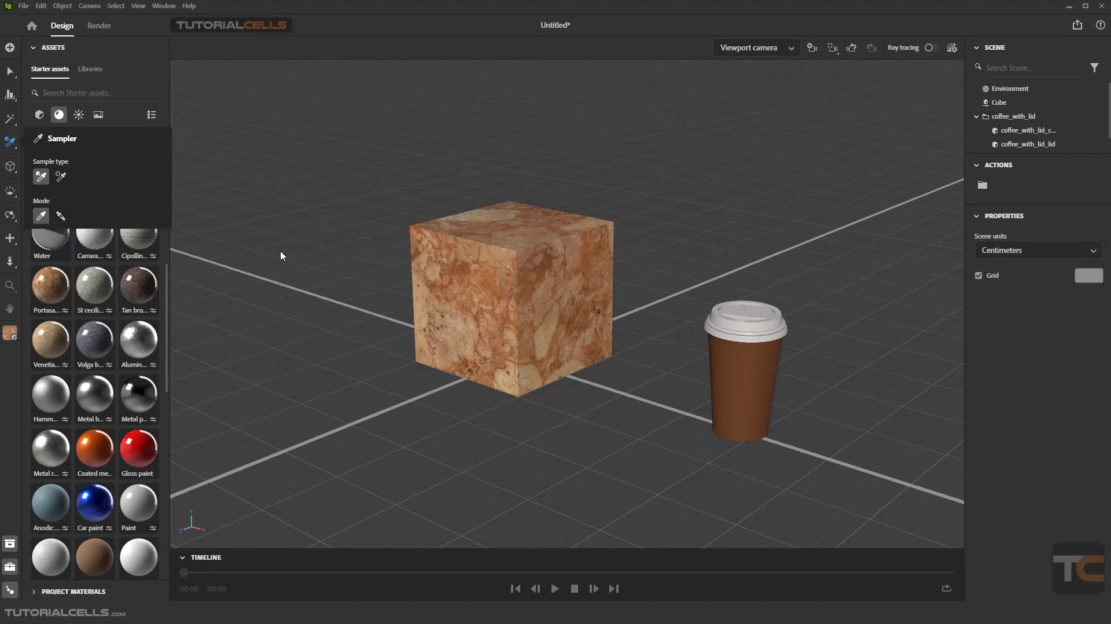
click(9, 71)
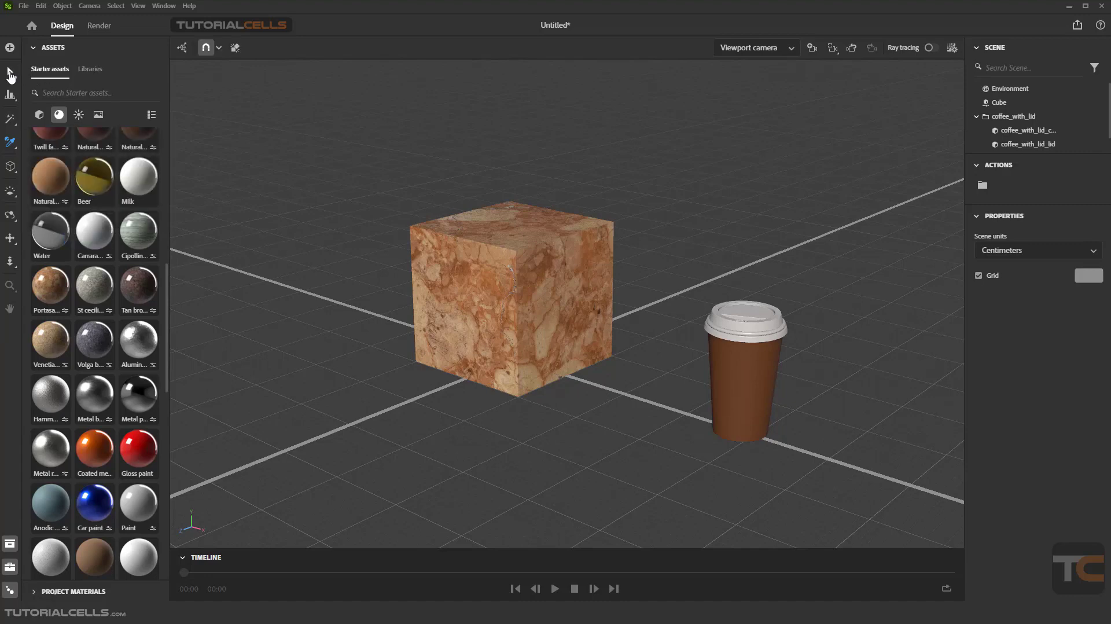